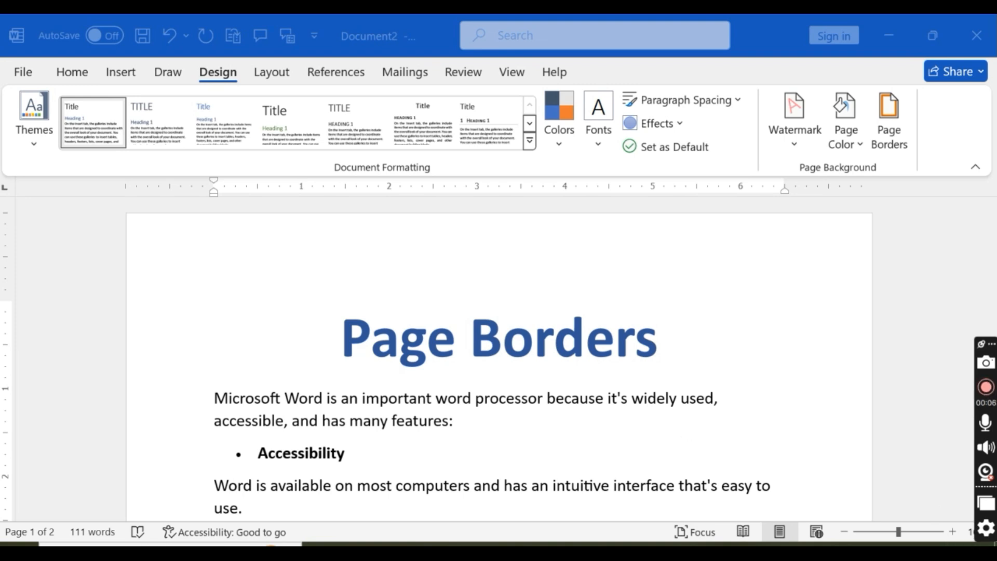
# Step: Switch to Document1 and look through its balloon page border and its bordered paragraphs and lists
pyautogui.moveTo(551, 544)
pyautogui.click(512, 503)
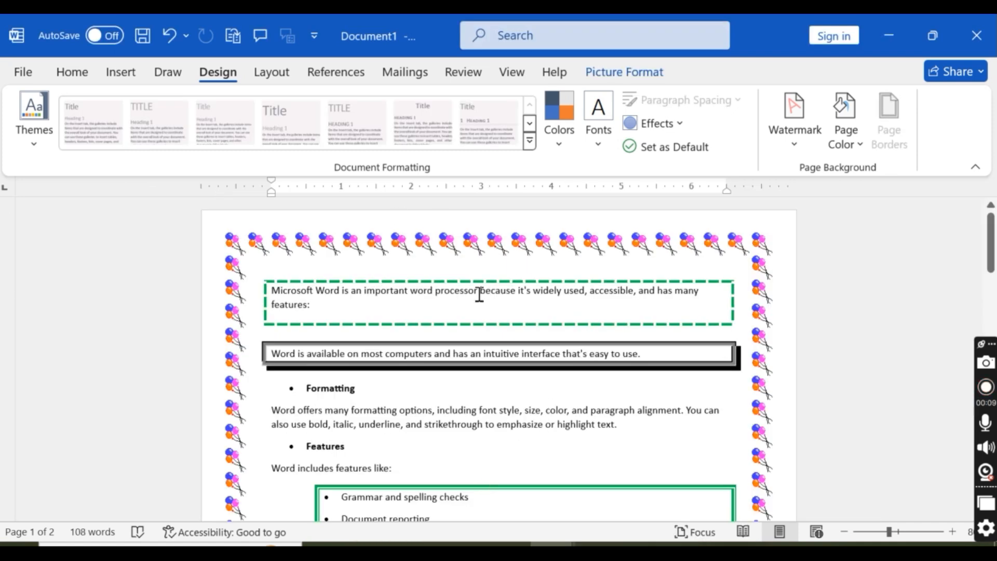
pyautogui.click(508, 261)
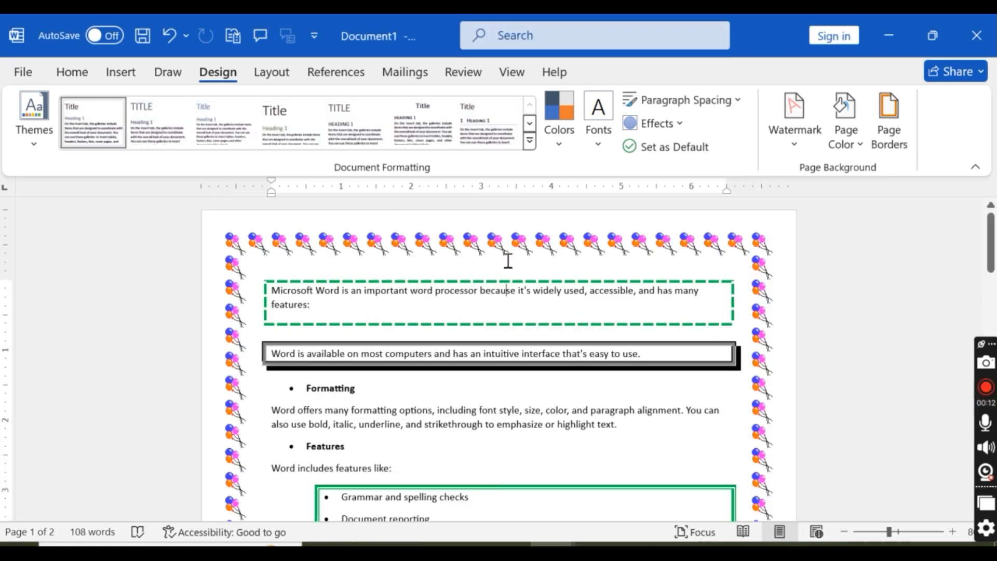
pyautogui.scroll(-15, 508, 261)
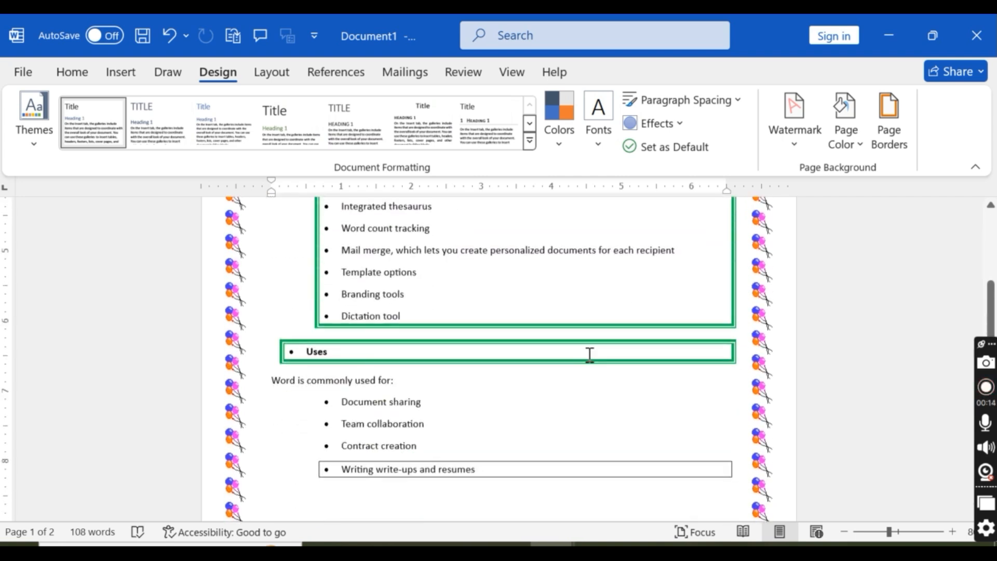
pyautogui.scroll(-5, 592, 367)
pyautogui.scroll(12, 608, 356)
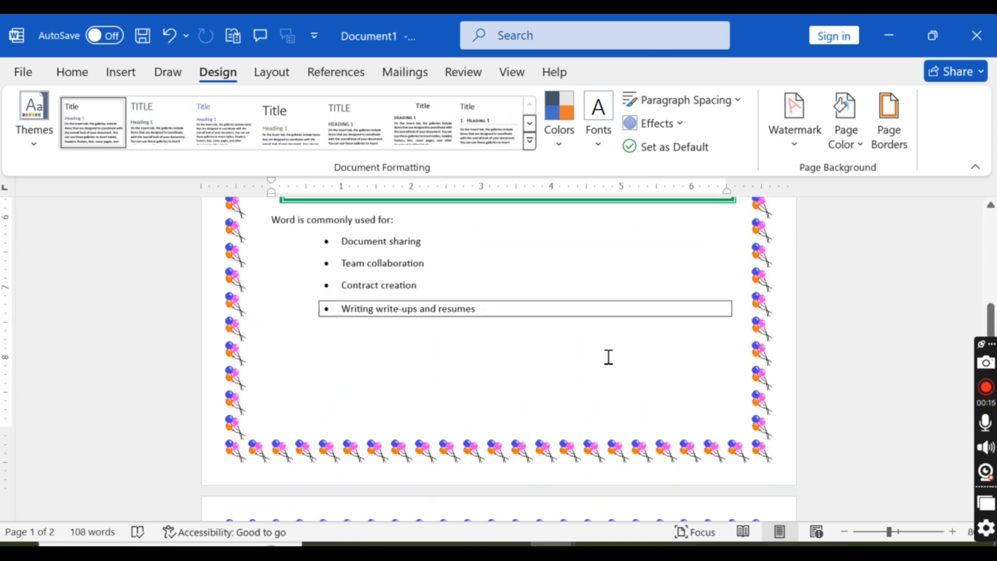
pyautogui.scroll(4, 608, 353)
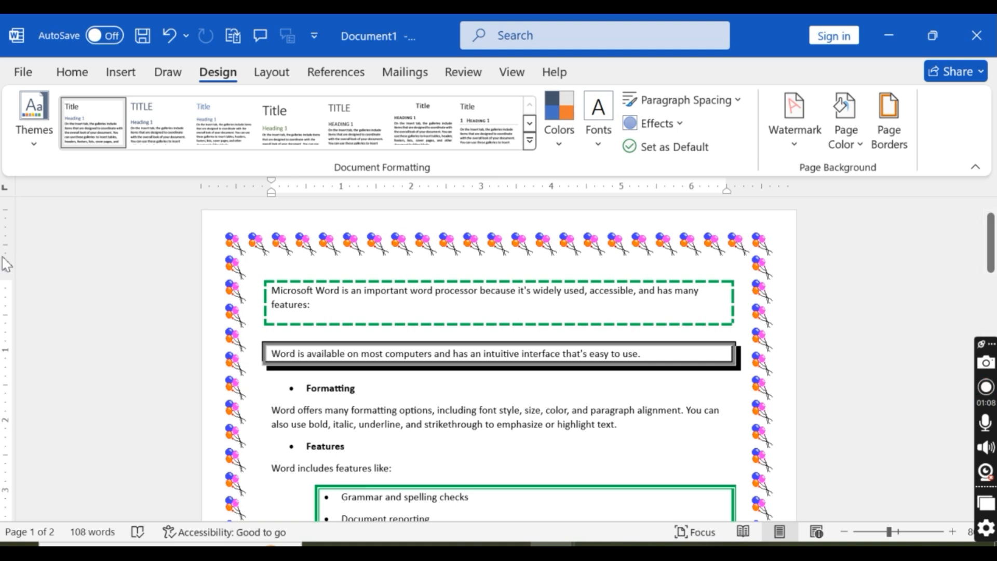
pyautogui.scroll(-2, 570, 288)
pyautogui.scroll(-8, 570, 289)
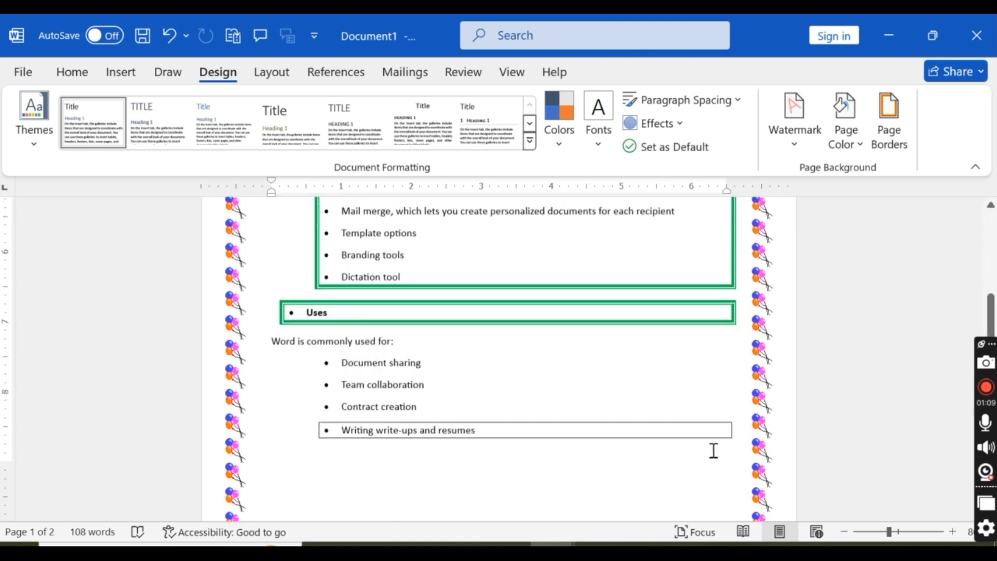
pyautogui.scroll(10, 649, 447)
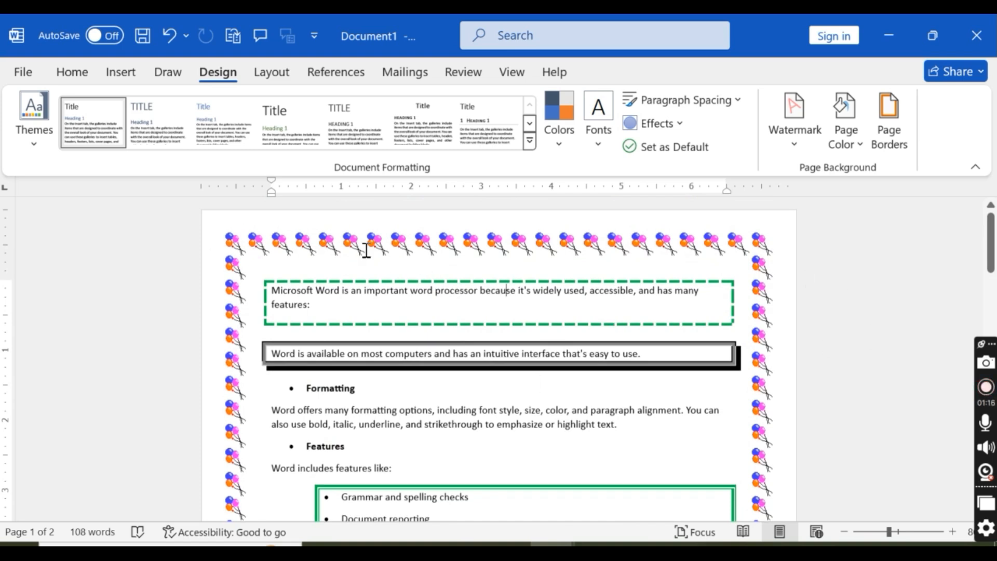
# Step: Examine the balloon art along the page edge and the green double-line box around the features list
pyautogui.moveTo(267, 238); pyautogui.dragTo(446, 245)
pyautogui.click(404, 233)
pyautogui.scroll(-2, 579, 357)
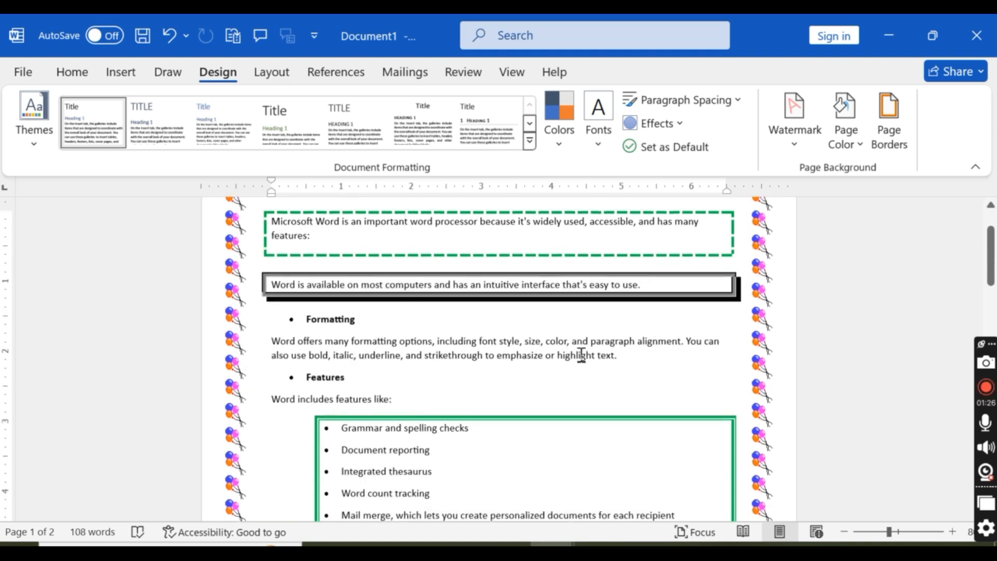
pyautogui.scroll(-2, 581, 348)
pyautogui.scroll(-2, 413, 375)
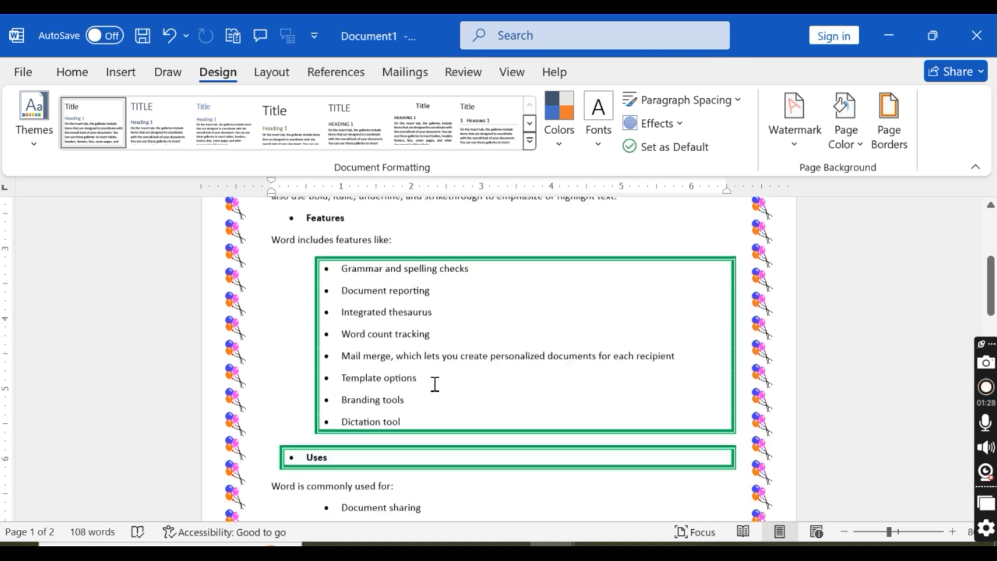
pyautogui.scroll(4, 641, 312)
pyautogui.scroll(1, 421, 289)
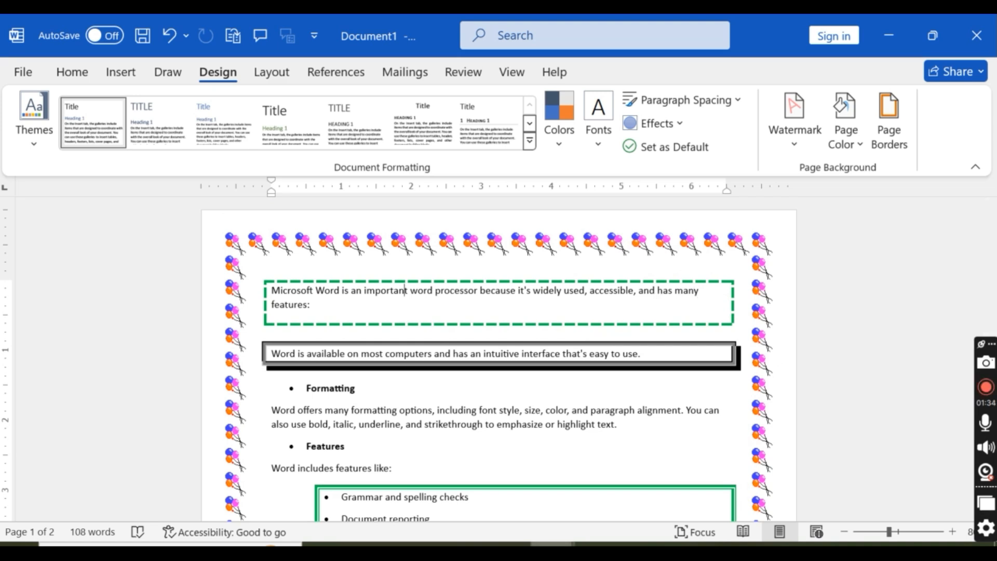
# Step: Switch to Document2 and read through the unbordered text under the Page Borders heading
pyautogui.click(553, 545)
pyautogui.click(648, 511)
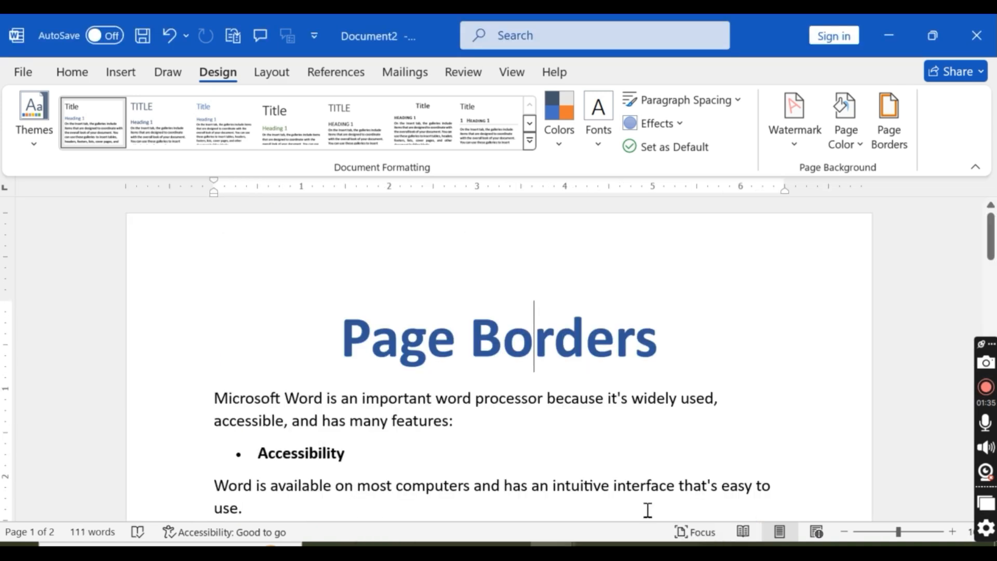
pyautogui.click(624, 419)
pyautogui.scroll(-5, 623, 420)
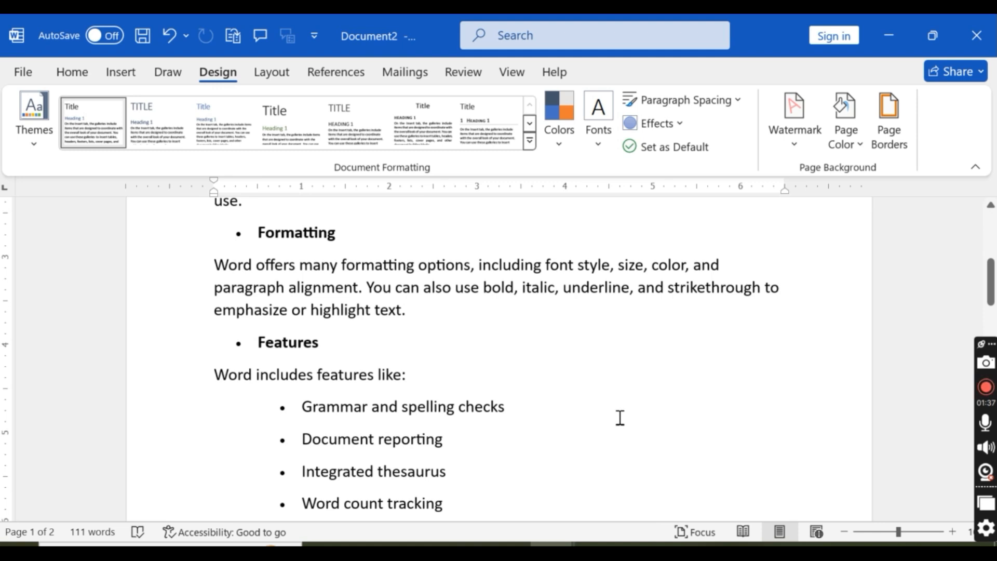
pyautogui.scroll(4, 621, 420)
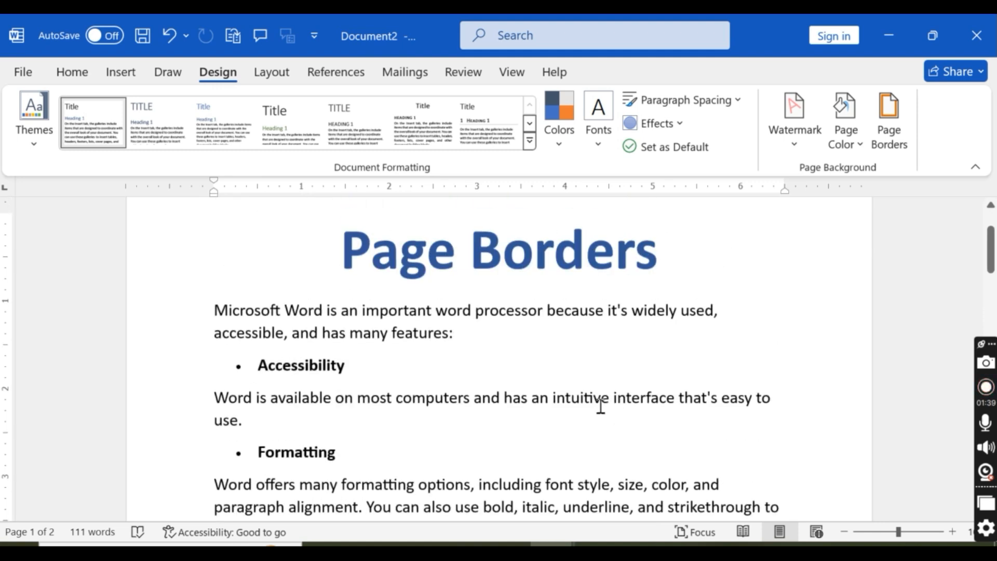
pyautogui.scroll(-2, 597, 408)
pyautogui.scroll(3, 594, 410)
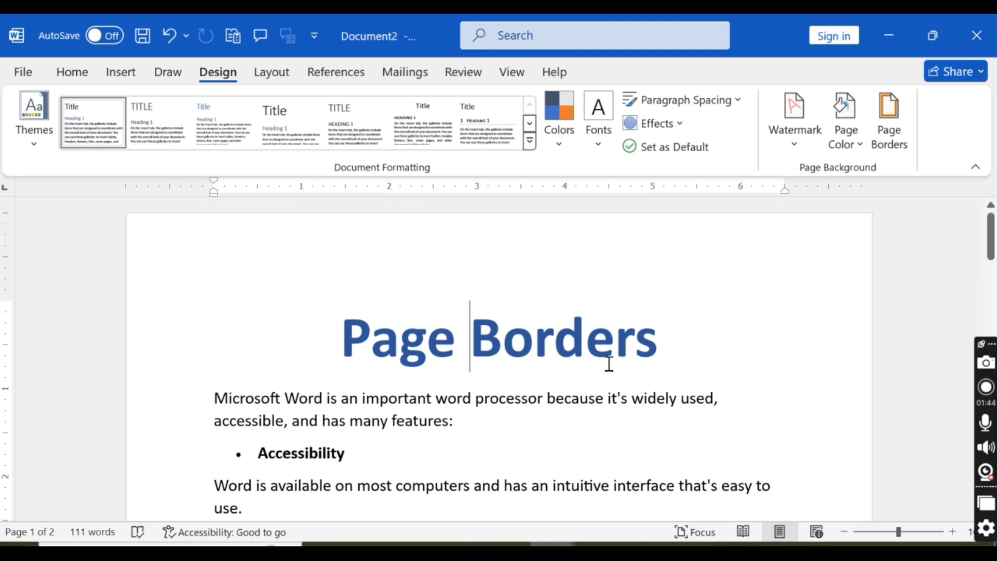
pyautogui.scroll(-5, 606, 364)
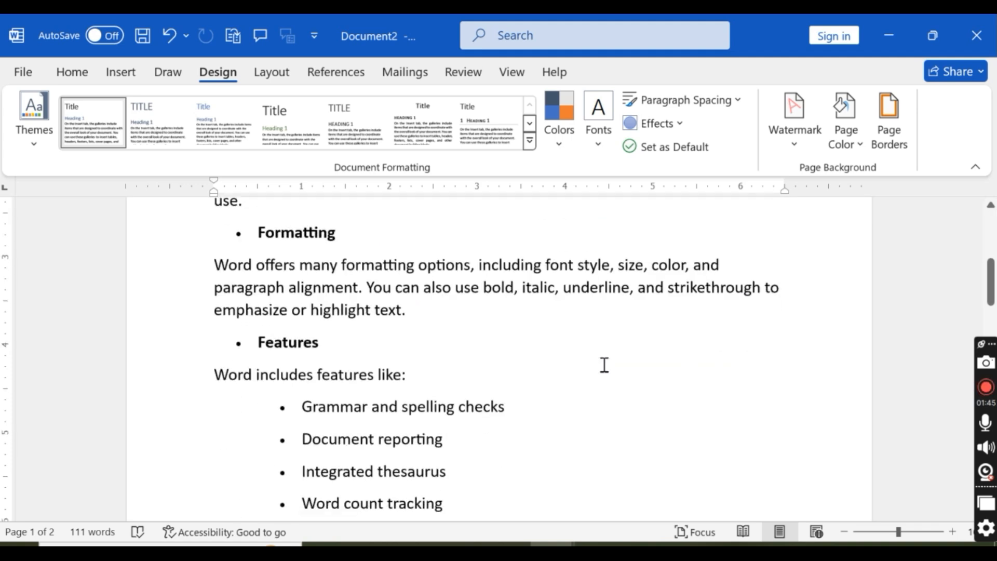
pyautogui.scroll(5, 605, 366)
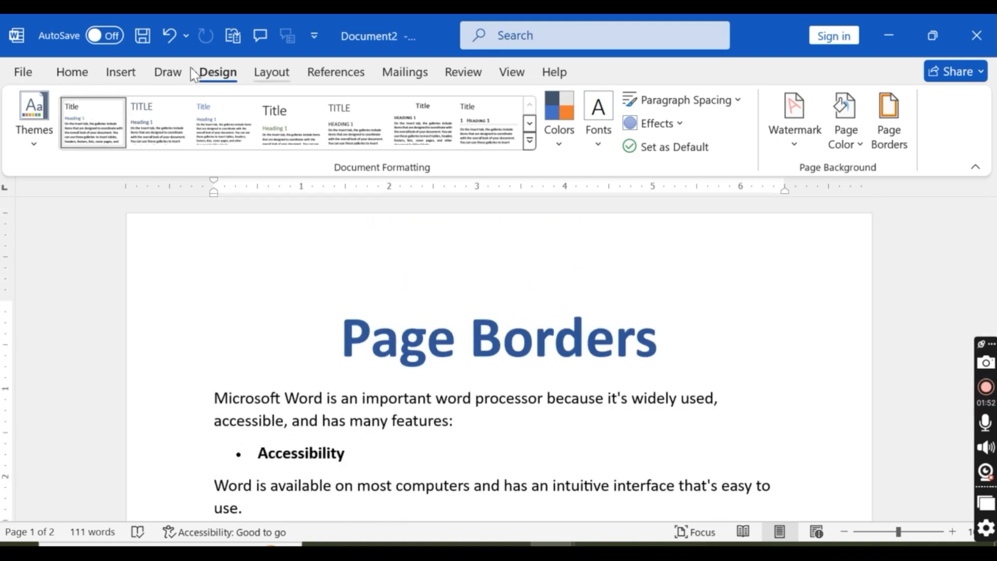
pyautogui.click(37, 73)
pyautogui.press('Escape')
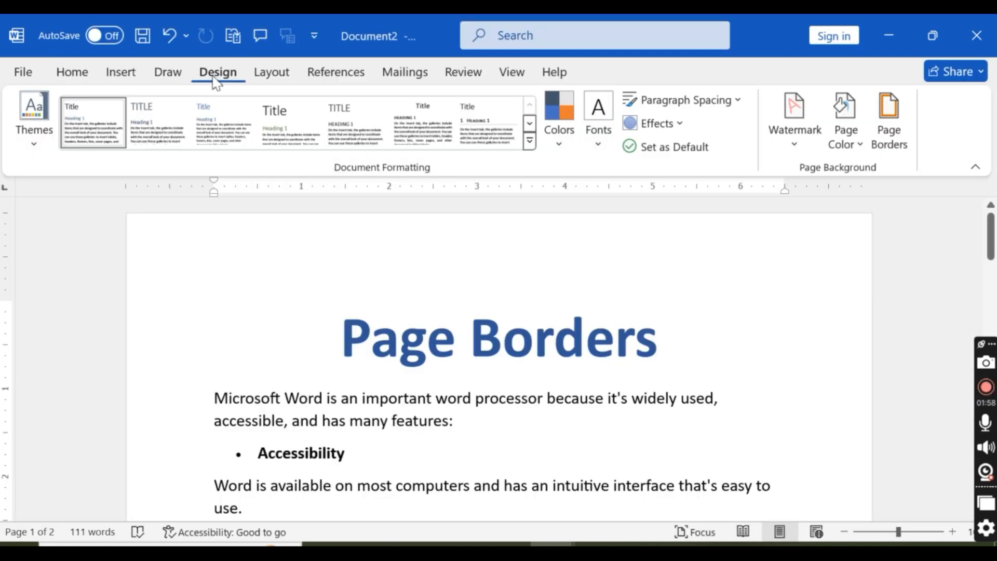
# Step: Review the Borders, Page Border and Shading options of the Borders and Shading dialog, and close it without applying anything
pyautogui.click(891, 134)
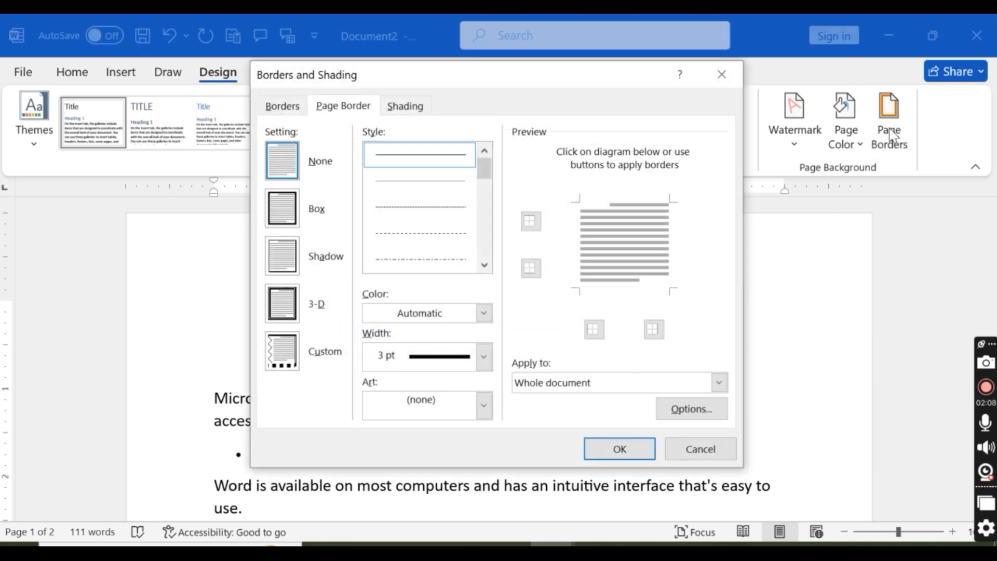
pyautogui.moveTo(432, 67); pyautogui.dragTo(374, 54)
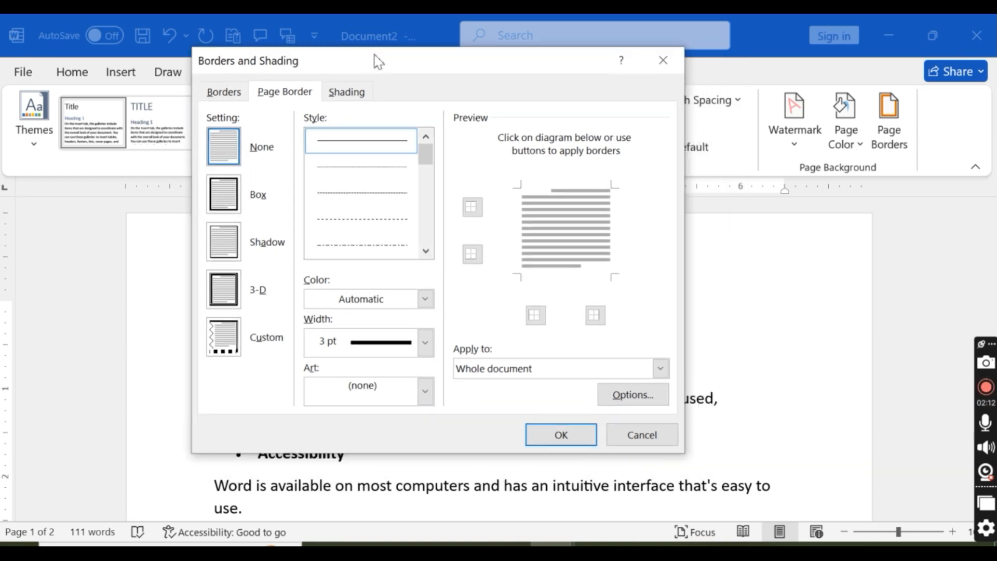
pyautogui.moveTo(341, 61)
pyautogui.mouseDown()
pyautogui.moveTo(328, 70)
pyautogui.moveTo(373, 77)
pyautogui.moveTo(431, 115)
pyautogui.moveTo(451, 153)
pyautogui.moveTo(466, 156)
pyautogui.mouseUp()
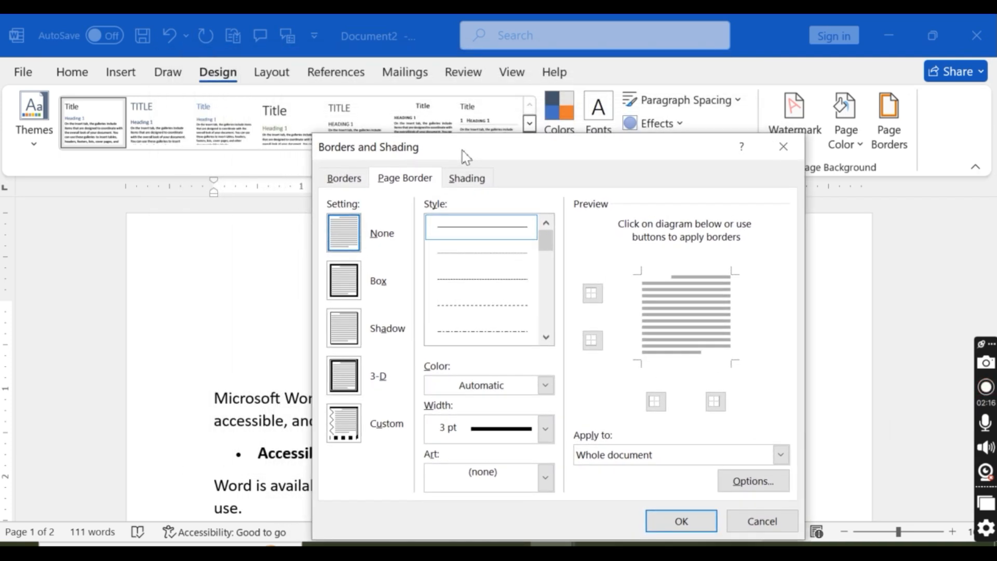
pyautogui.click(348, 182)
pyautogui.click(403, 179)
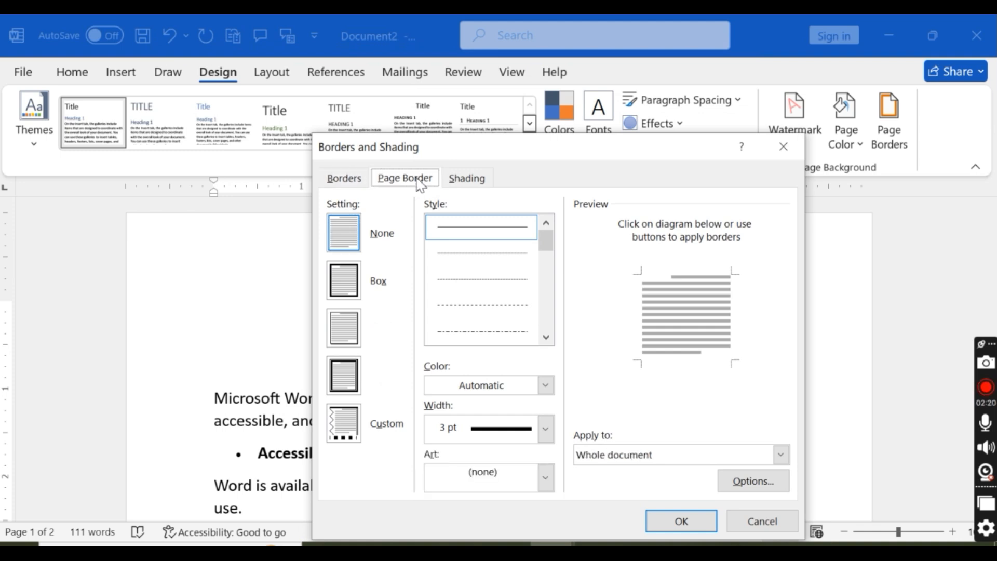
pyautogui.click(466, 178)
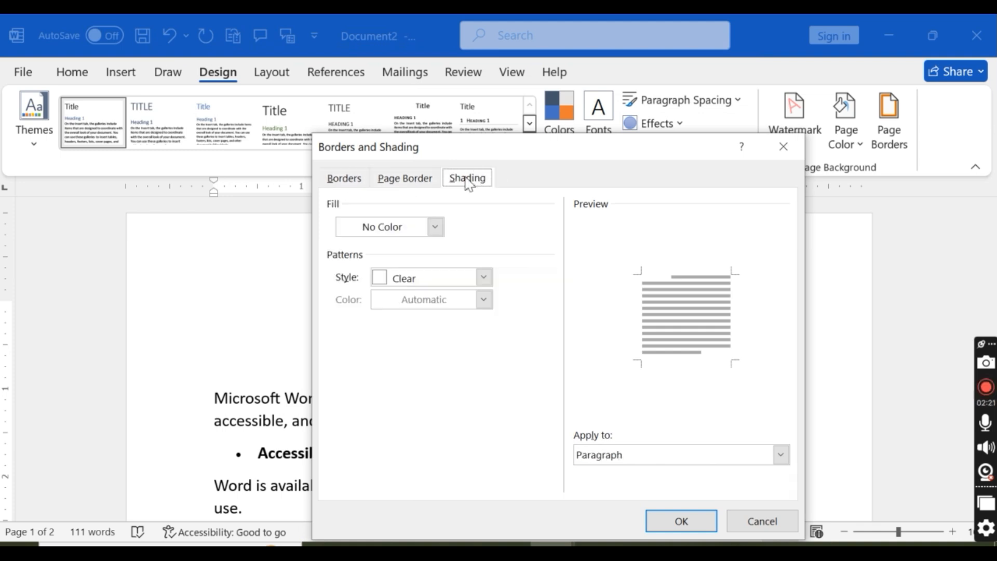
pyautogui.click(355, 180)
pyautogui.moveTo(425, 158); pyautogui.dragTo(474, 204)
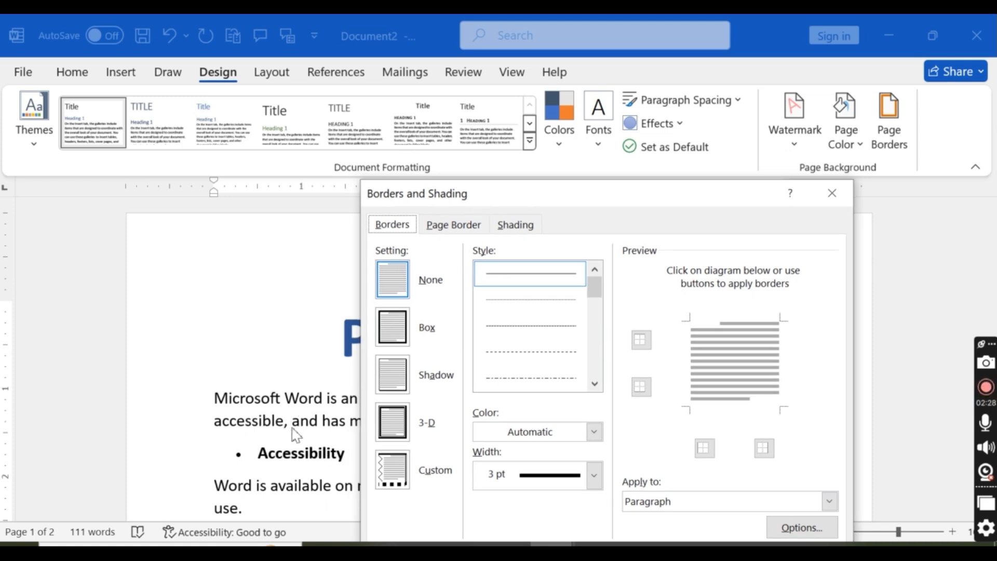
pyautogui.click(458, 224)
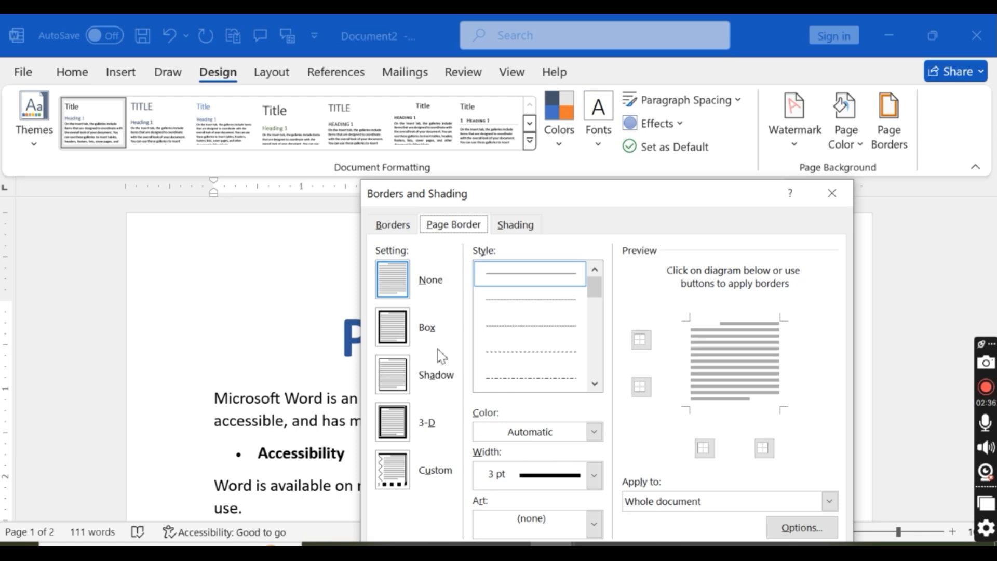
pyautogui.click(508, 232)
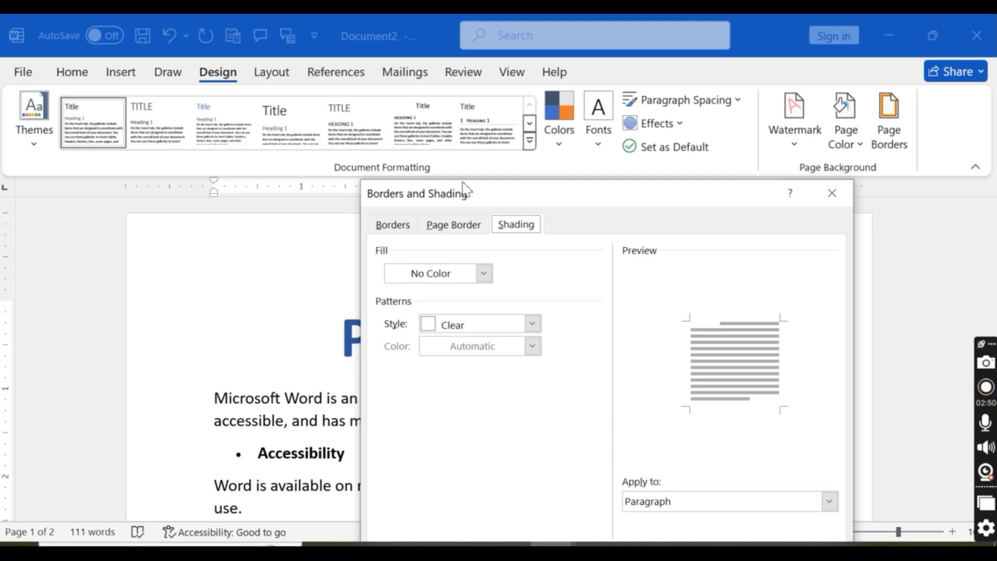
pyautogui.moveTo(483, 190); pyautogui.dragTo(568, 137)
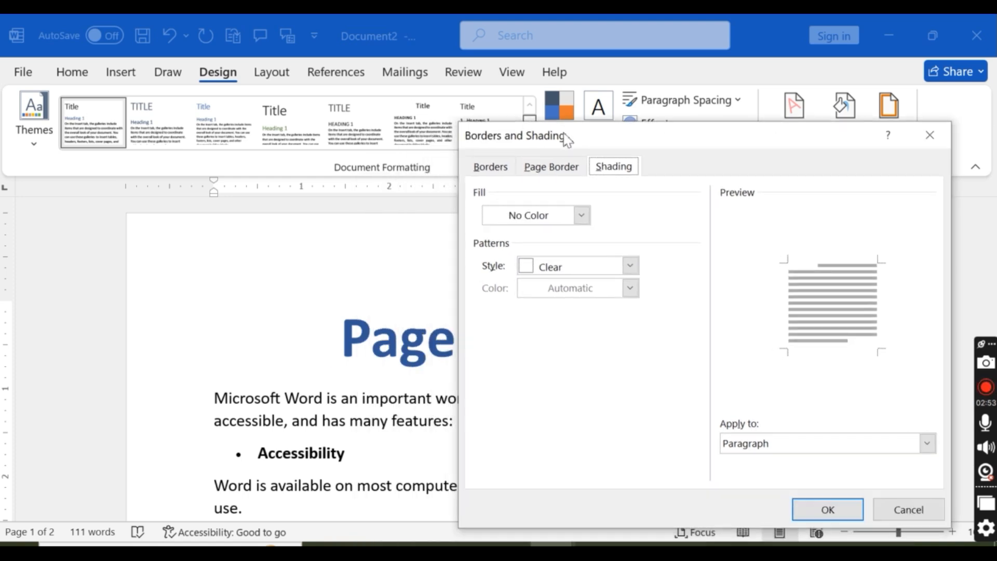
pyautogui.click(491, 167)
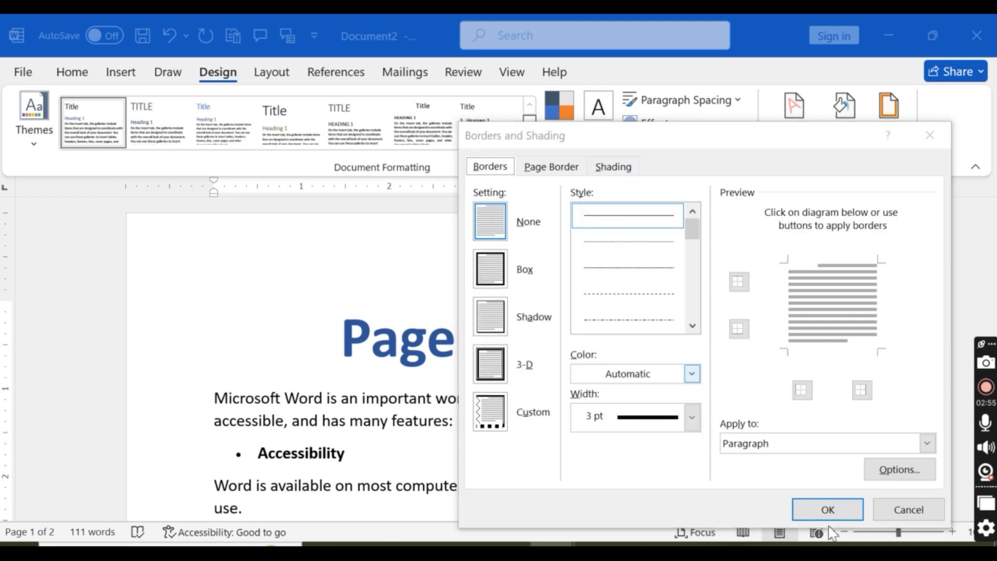
pyautogui.click(908, 510)
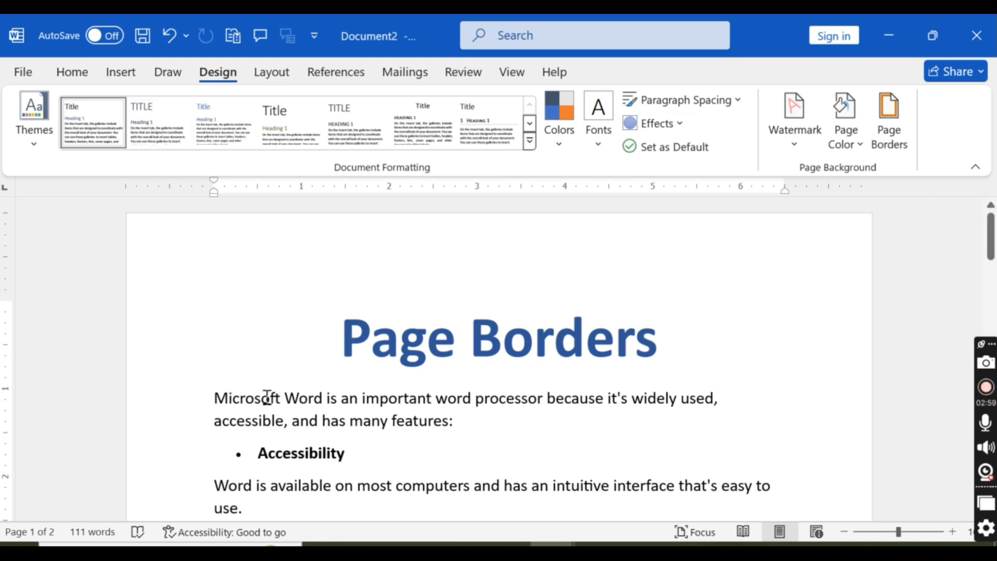
# Step: Choose the Box setting in Borders and Shading for the paragraph beginning "Microsoft Word is an important word processor"
pyautogui.scroll(-1, 267, 397)
pyautogui.click(218, 348)
pyautogui.scroll(-2, 261, 379)
pyautogui.click(459, 284)
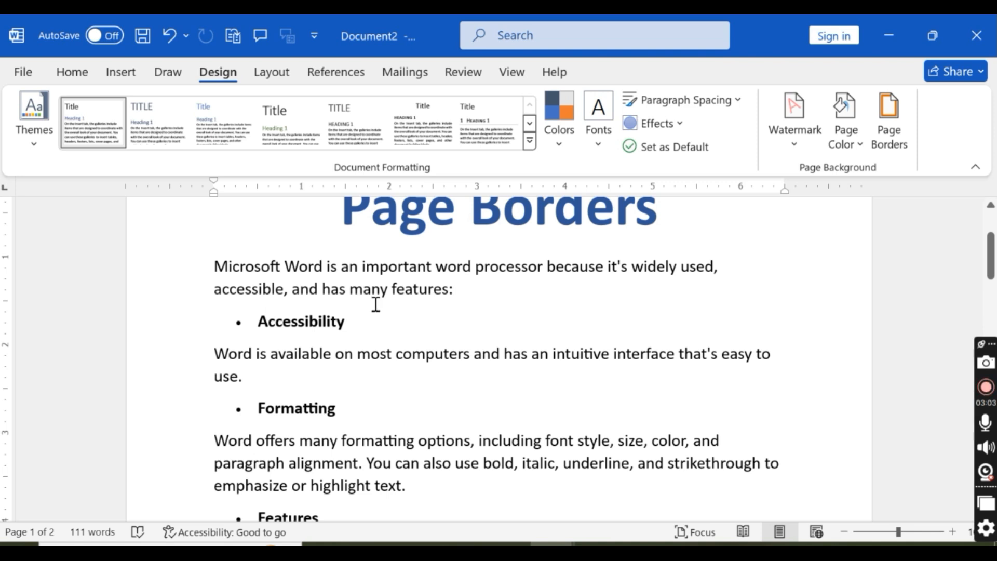
pyautogui.click(214, 266)
pyautogui.scroll(1, 263, 282)
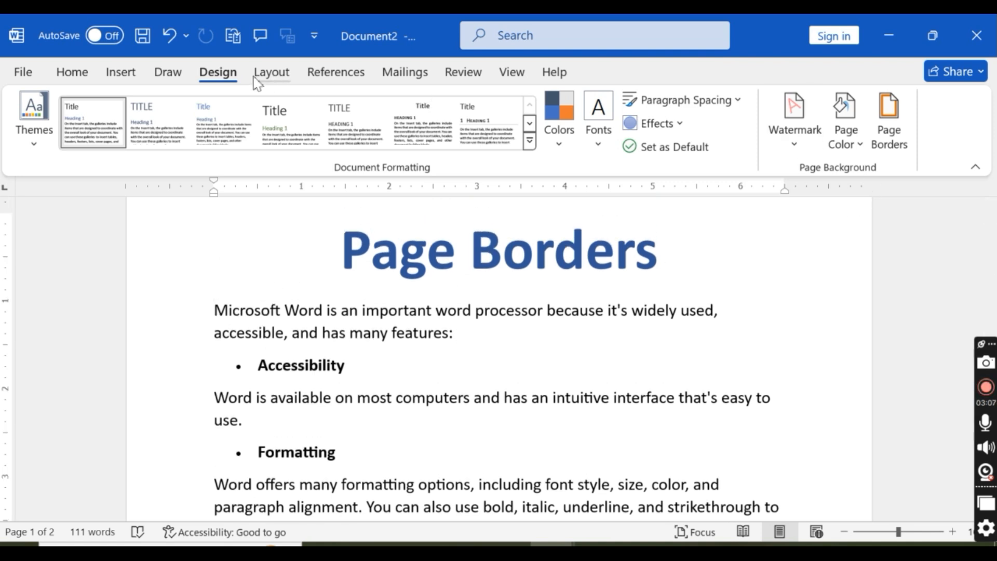
pyautogui.click(880, 130)
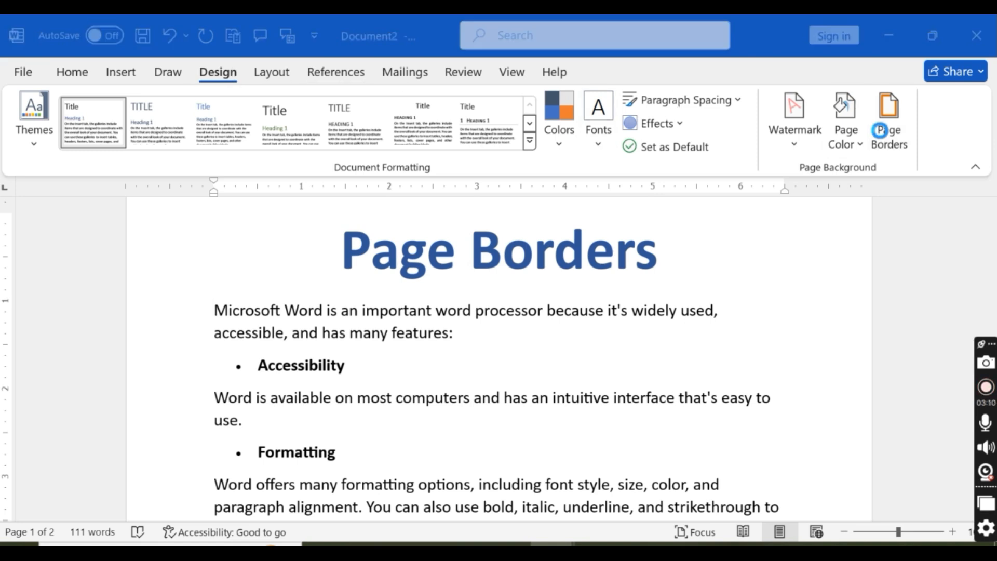
pyautogui.click(492, 167)
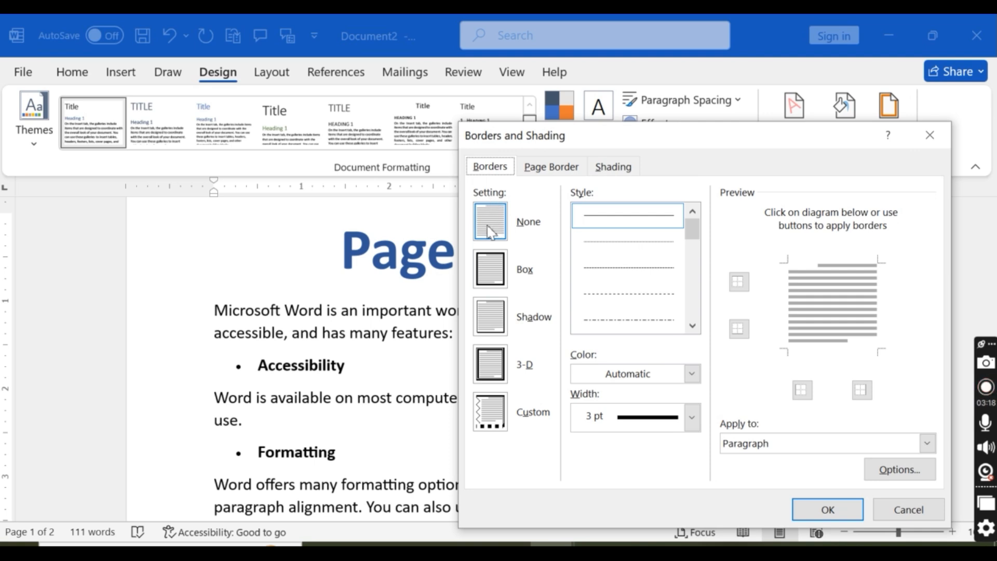
pyautogui.click(499, 266)
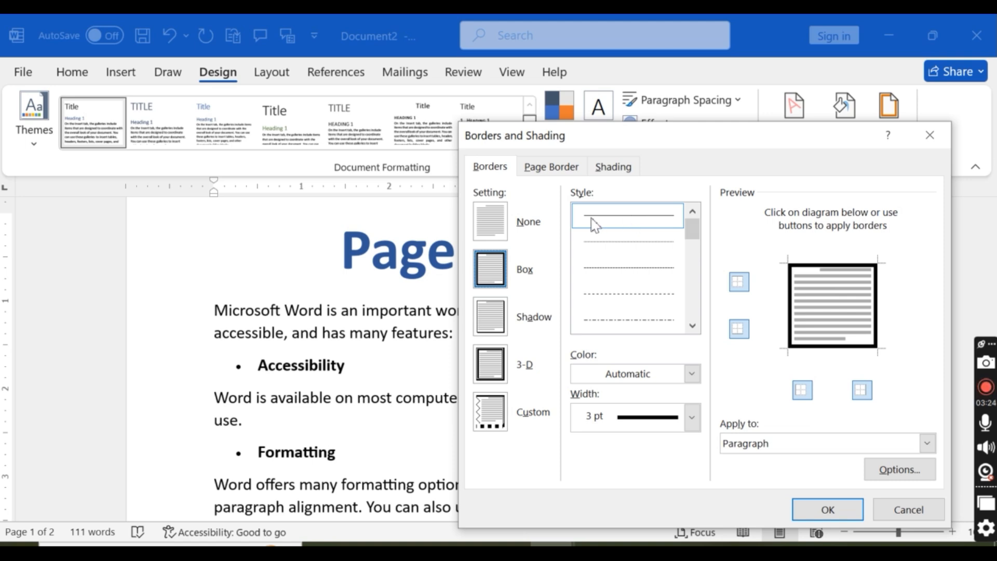
# Step: Try several dashed line styles for the box border and choose the dash-dot-dot style
pyautogui.click(637, 241)
pyautogui.click(631, 266)
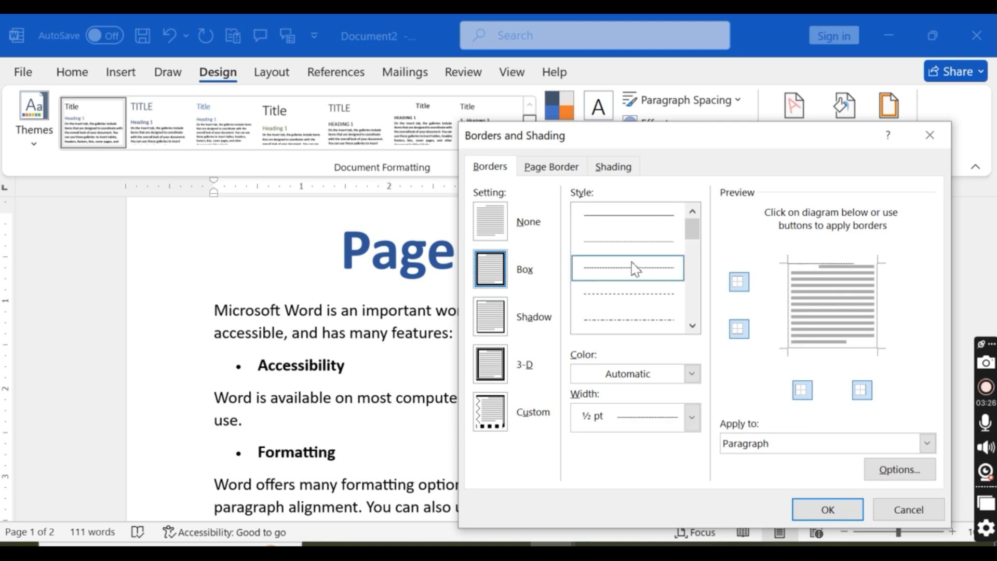
pyautogui.click(634, 267)
pyautogui.click(635, 294)
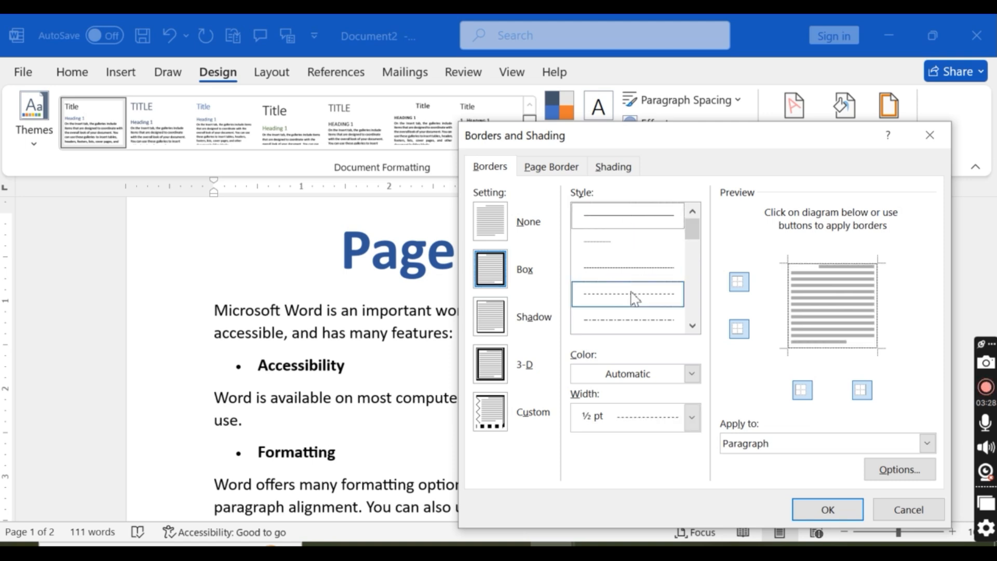
pyautogui.moveTo(669, 140); pyautogui.dragTo(618, 95)
pyautogui.click(602, 283)
pyautogui.moveTo(643, 190)
pyautogui.mouseDown()
pyautogui.moveTo(643, 247)
pyautogui.moveTo(642, 208)
pyautogui.mouseUp()
pyautogui.scroll(2, 586, 205)
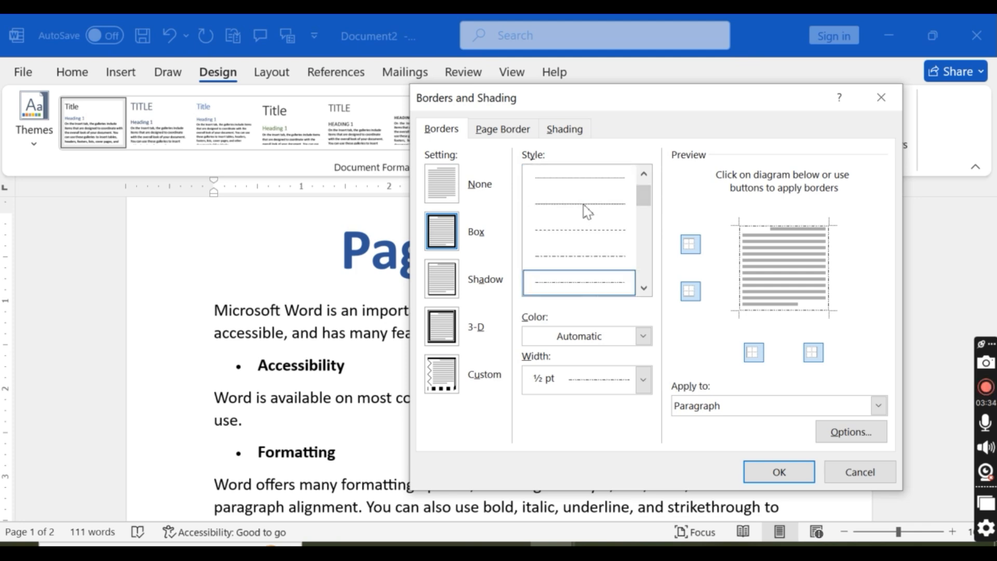
# Step: Set the box border's color to standard blue and its width to 1 ½ pt, and apply it to the paragraph
pyautogui.click(643, 336)
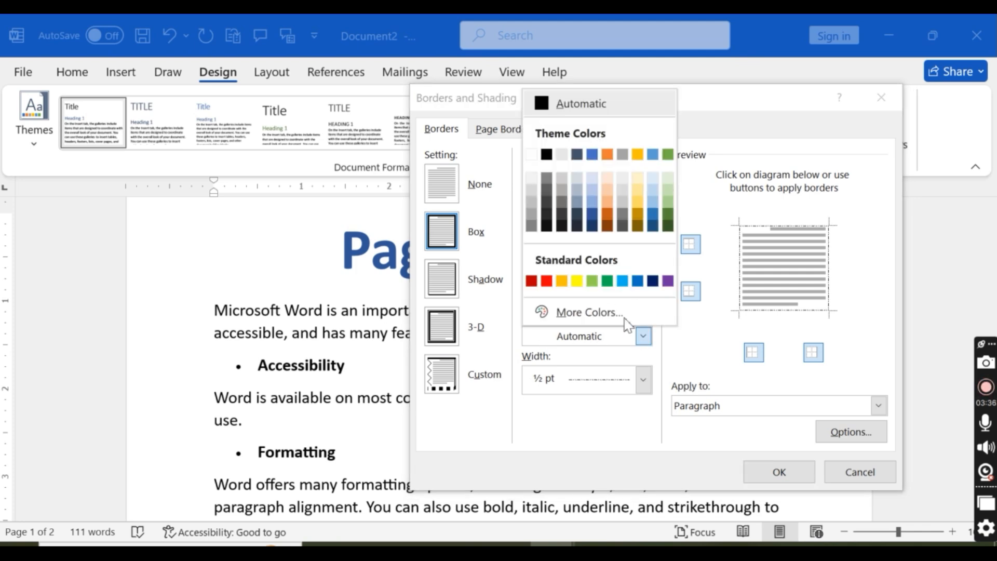
pyautogui.click(639, 282)
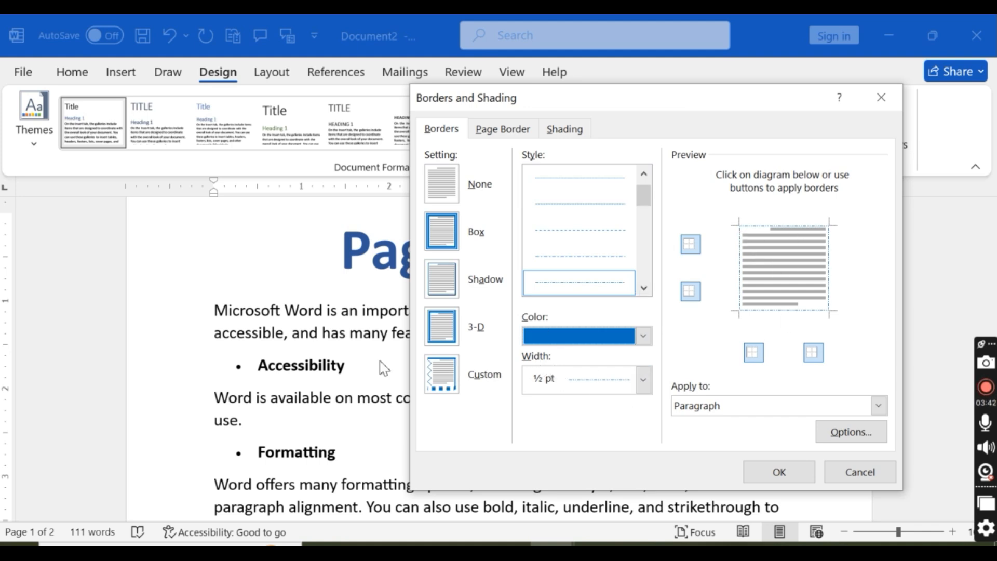
pyautogui.click(644, 384)
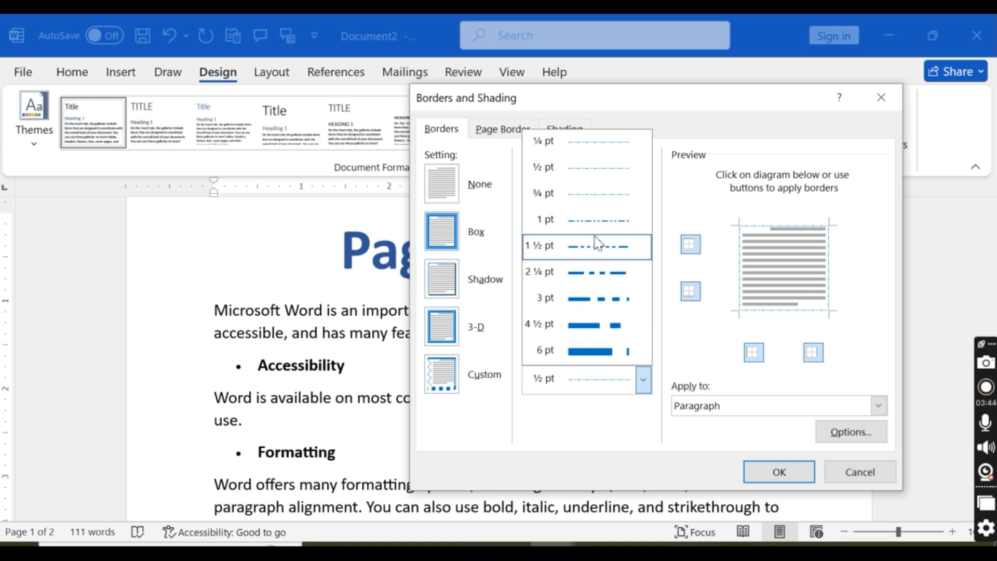
pyautogui.click(606, 257)
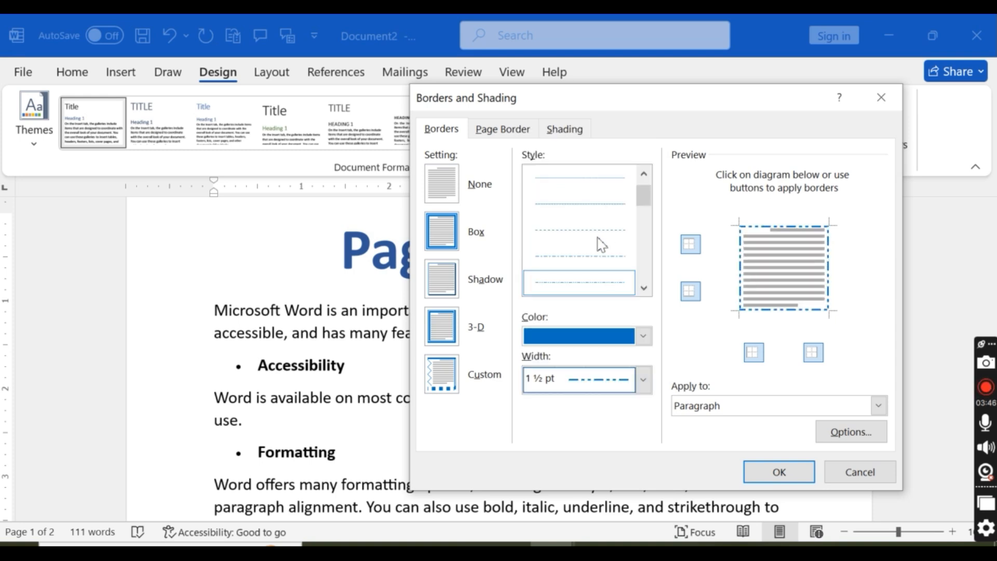
pyautogui.click(778, 473)
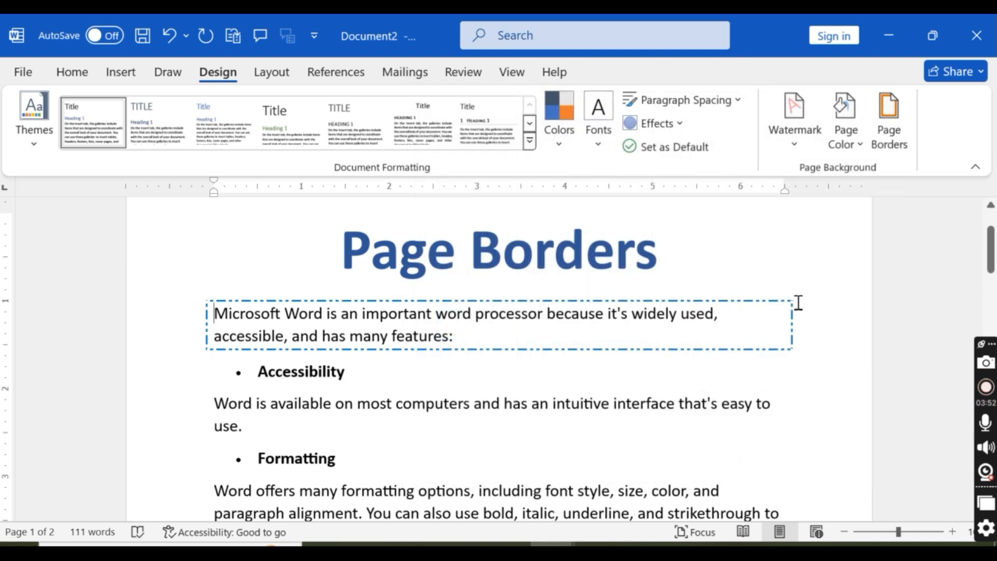
# Step: Apply the Shadow setting to the border of the paragraph beginning "Microsoft Word is an important word processor"
pyautogui.click(890, 120)
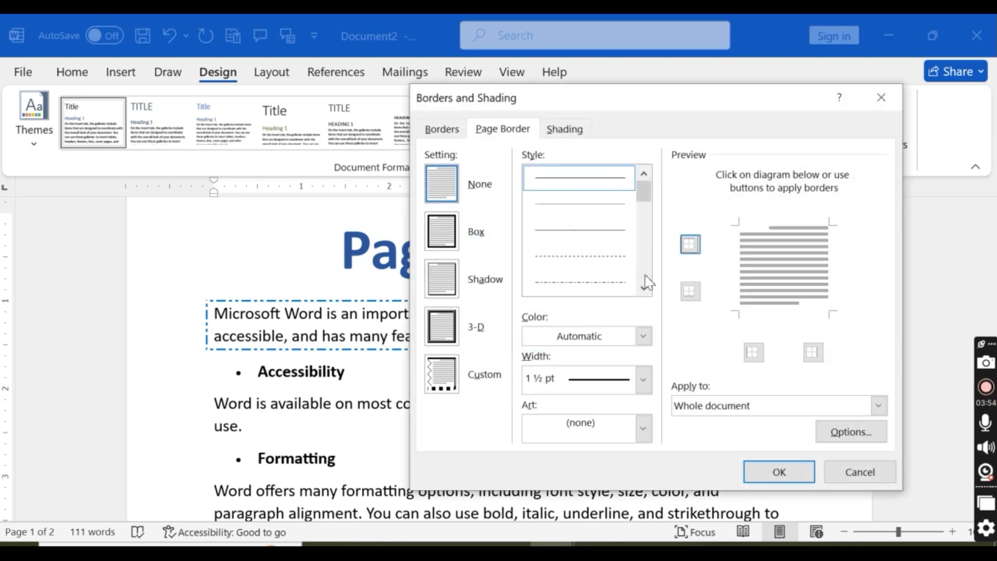
pyautogui.click(873, 479)
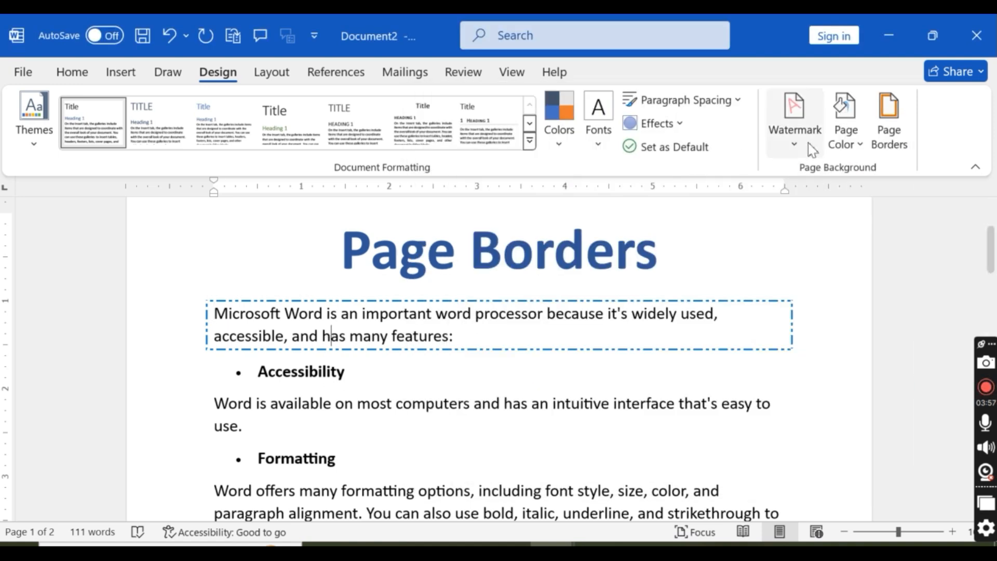
pyautogui.click(889, 124)
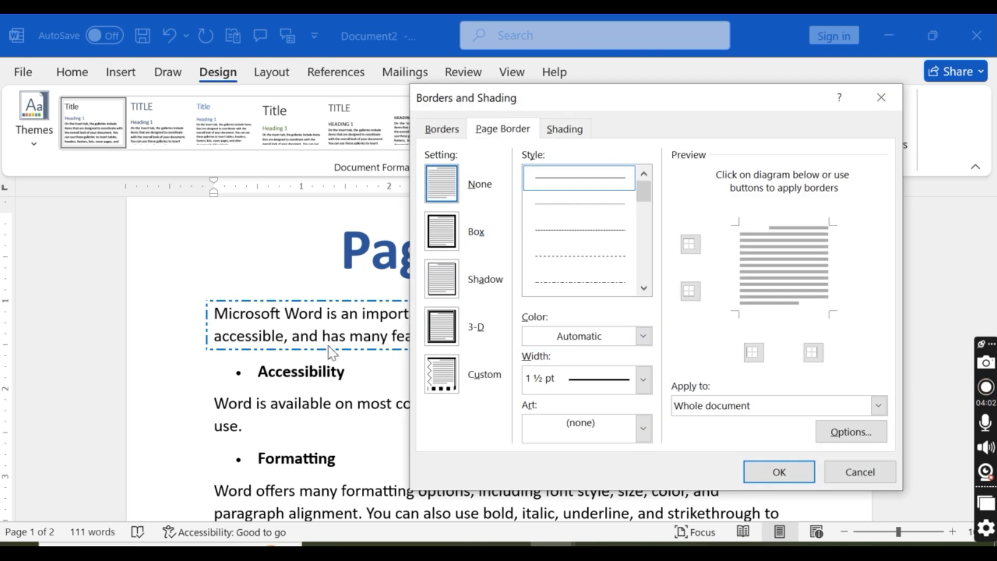
pyautogui.click(442, 129)
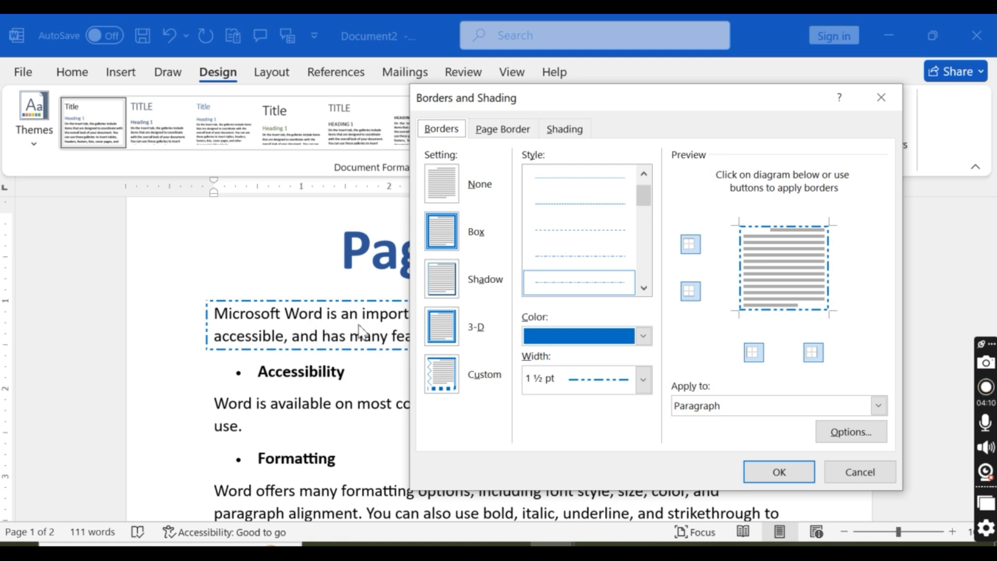
pyautogui.click(450, 290)
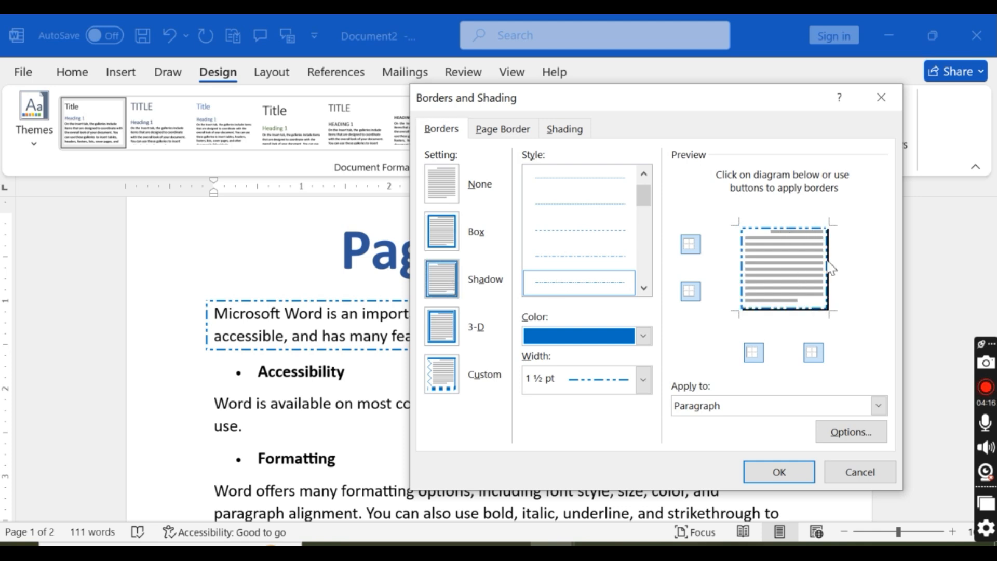
pyautogui.click(779, 472)
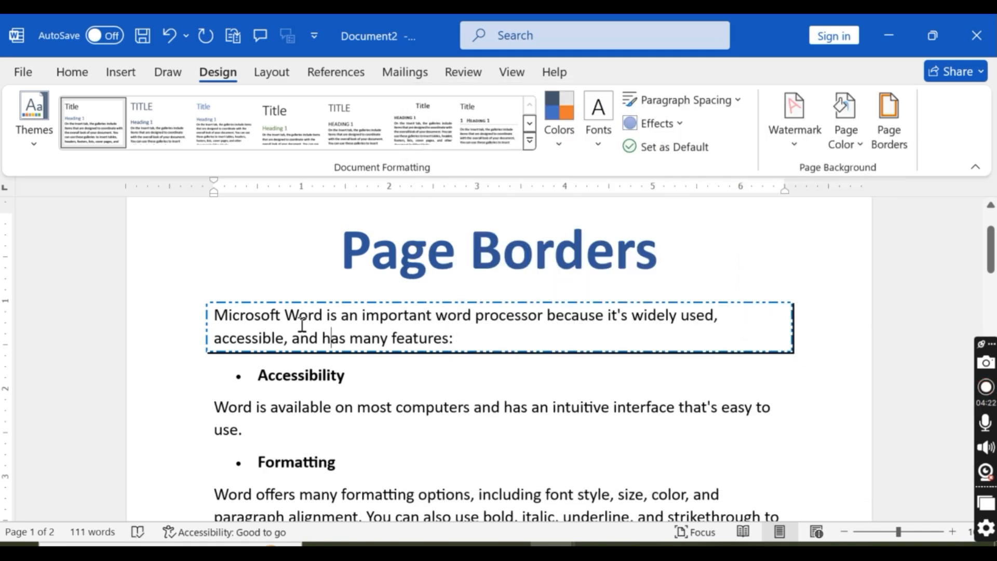
# Step: Apply the 3-D setting to the border of the opening paragraph under the Page Borders heading
pyautogui.click(890, 133)
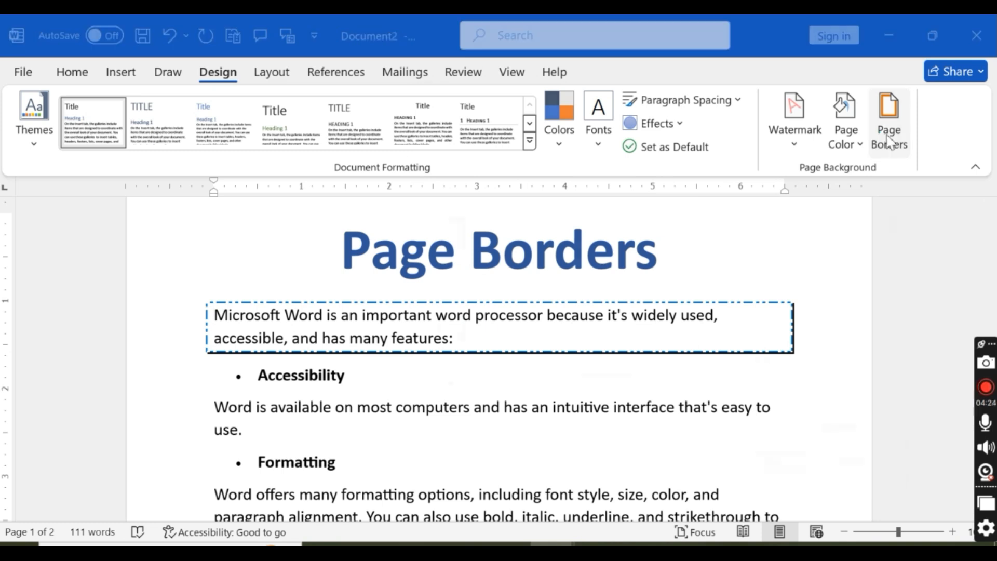
pyautogui.click(447, 127)
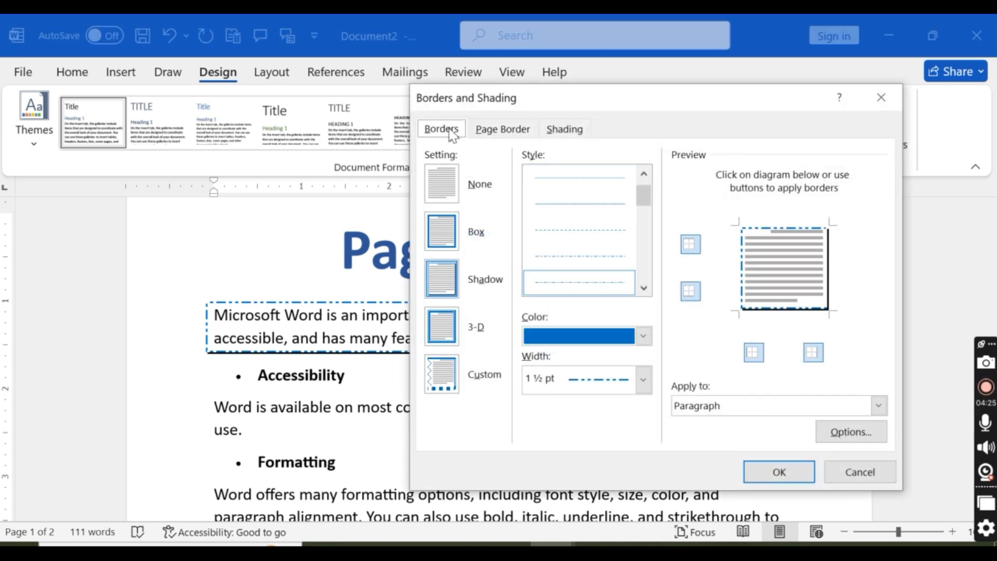
pyautogui.click(445, 327)
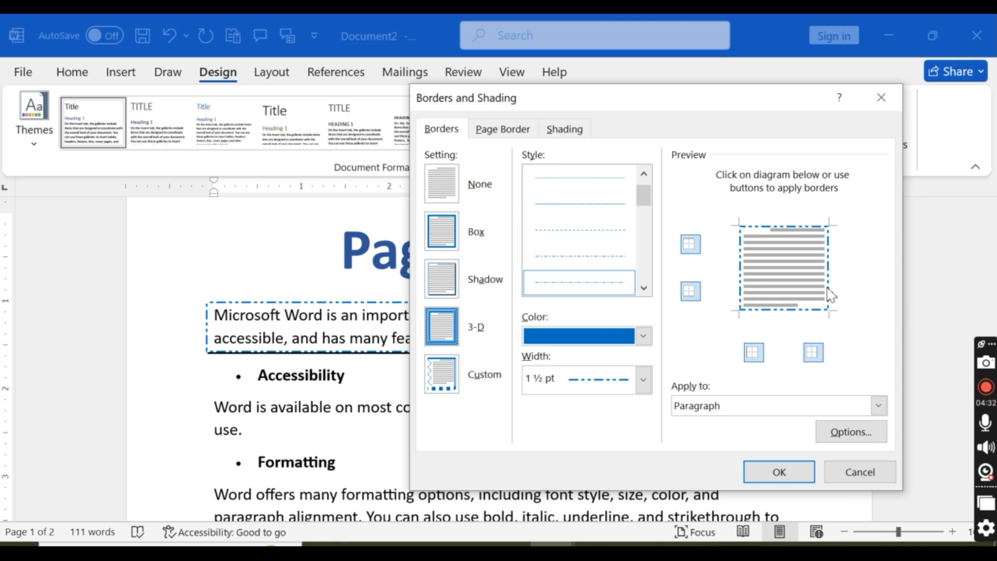
pyautogui.click(804, 472)
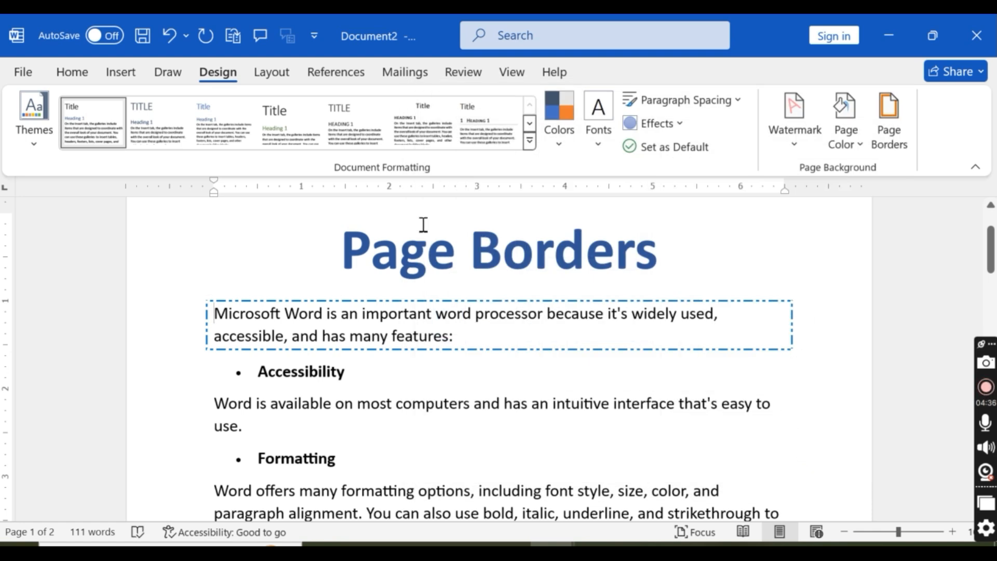
# Step: Choose the Custom setting for the opening paragraph's border in Borders and Shading
pyautogui.click(888, 136)
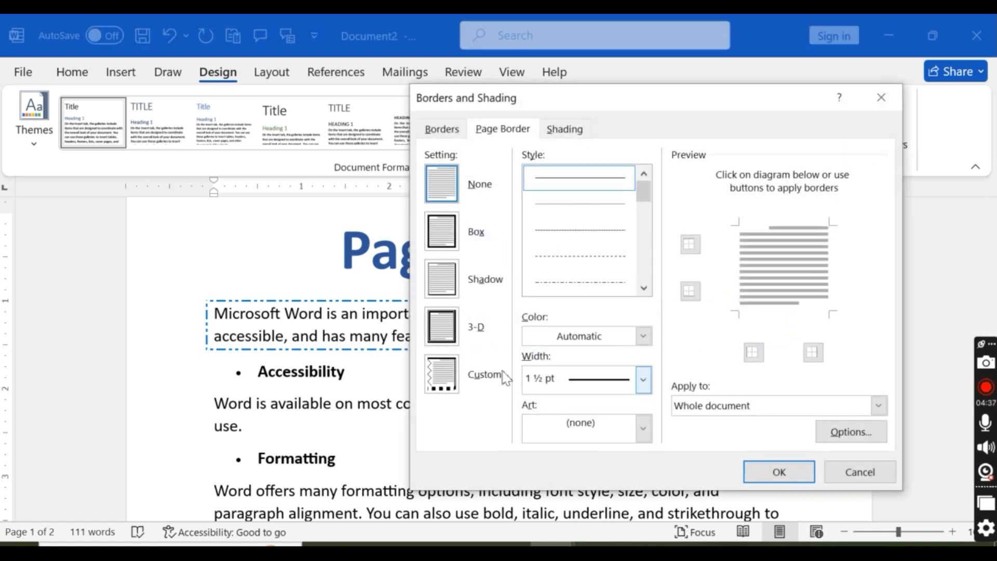
pyautogui.click(448, 373)
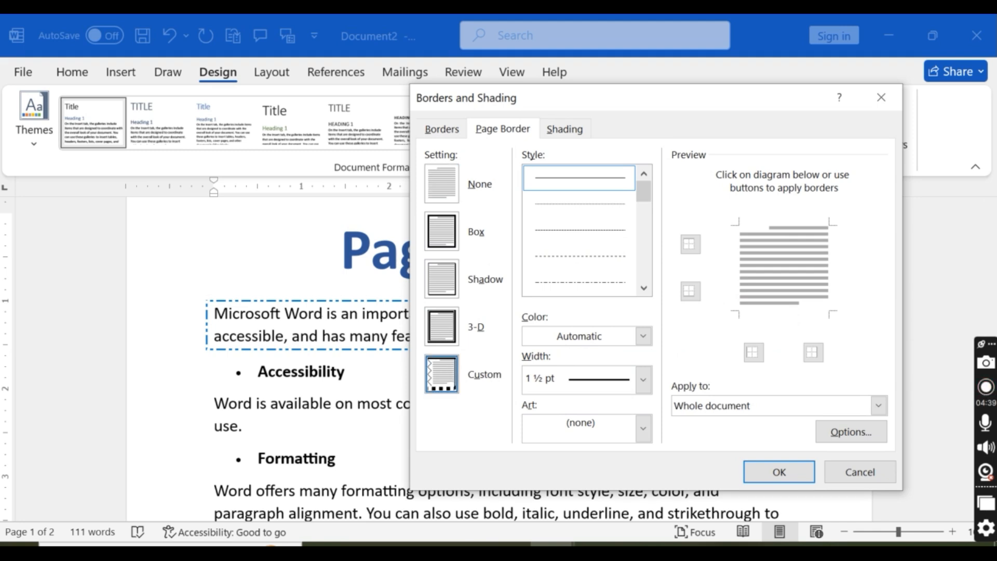
pyautogui.click(441, 129)
pyautogui.click(441, 374)
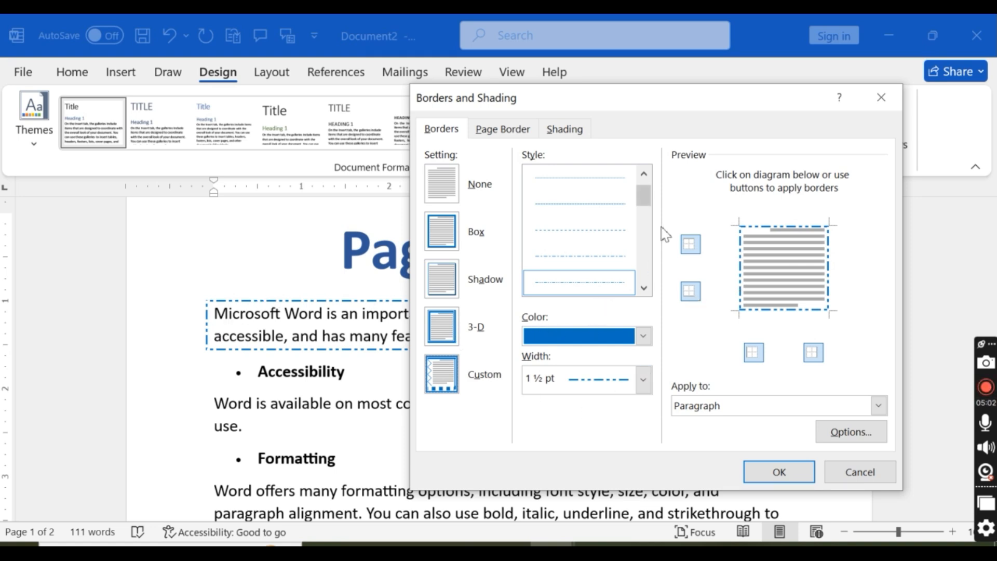
# Step: Give the paragraph's top border a thick 3 pt line style, toggling that side off and on in the preview
pyautogui.moveTo(644, 195); pyautogui.dragTo(644, 215)
pyautogui.click(597, 254)
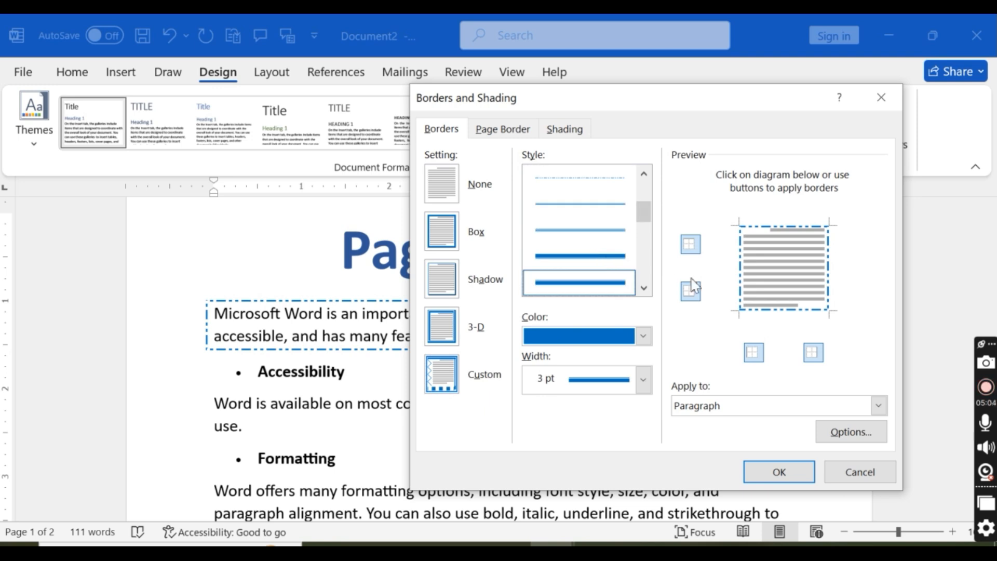
pyautogui.click(692, 243)
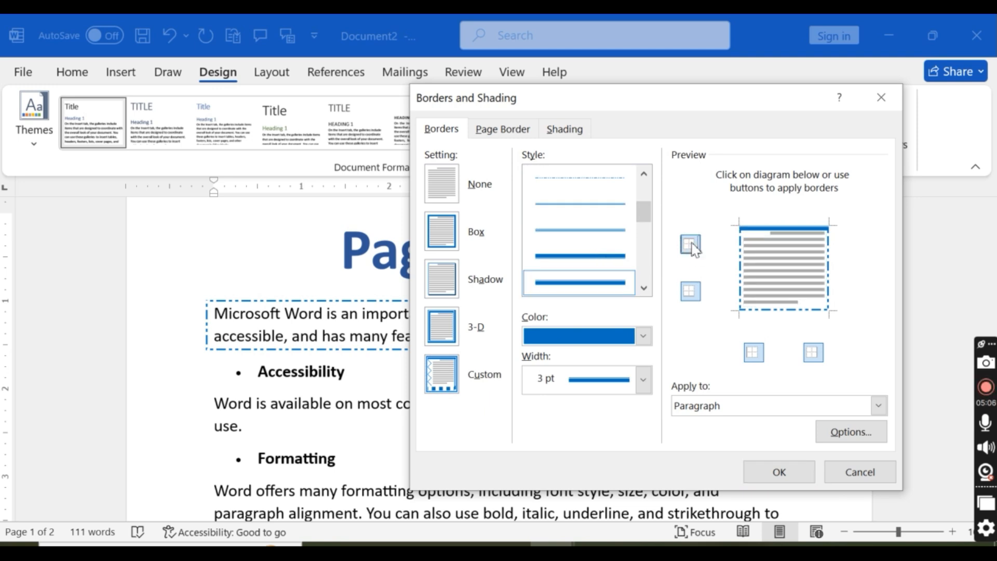
pyautogui.click(691, 243)
pyautogui.click(689, 244)
pyautogui.click(689, 243)
pyautogui.click(689, 243)
pyautogui.click(688, 243)
pyautogui.click(689, 243)
pyautogui.click(689, 243)
pyautogui.click(689, 243)
# Step: Give the paragraph's bottom border the 3 pt triple-line style
pyautogui.scroll(1, 647, 220)
pyautogui.moveTo(644, 201); pyautogui.dragTo(648, 241)
pyautogui.click(580, 288)
pyautogui.click(691, 291)
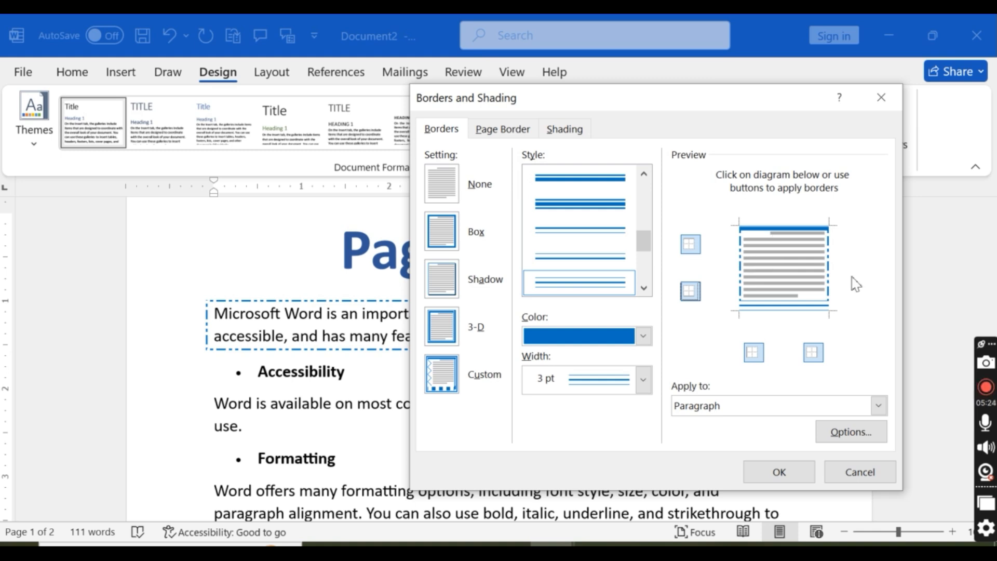
# Step: Set the paragraph's bottom and top borders to the thick 3 pt embossed-looking line style below the slanted-dash style
pyautogui.moveTo(644, 239); pyautogui.dragTo(644, 258)
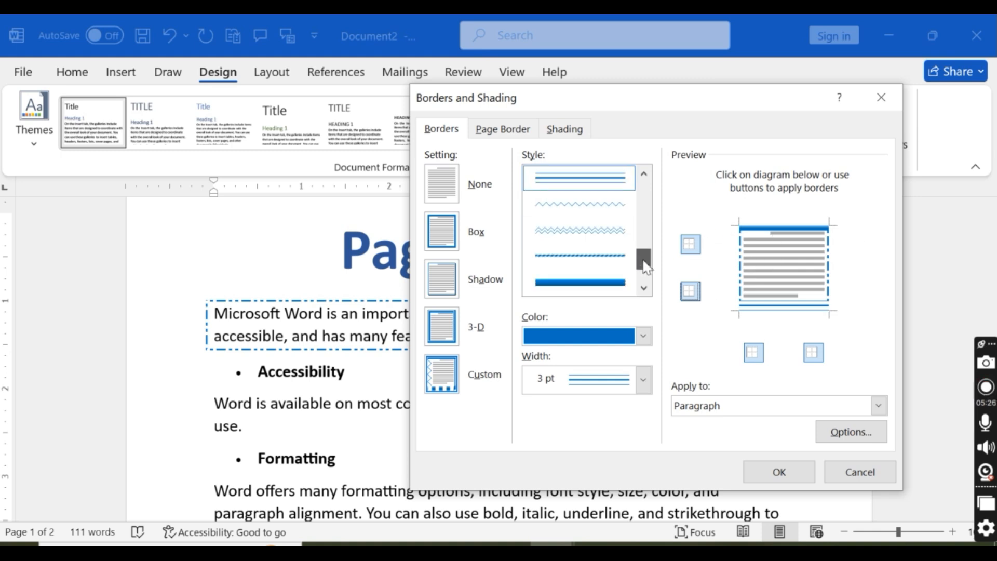
pyautogui.click(602, 287)
pyautogui.click(690, 291)
pyautogui.click(691, 291)
pyautogui.click(687, 247)
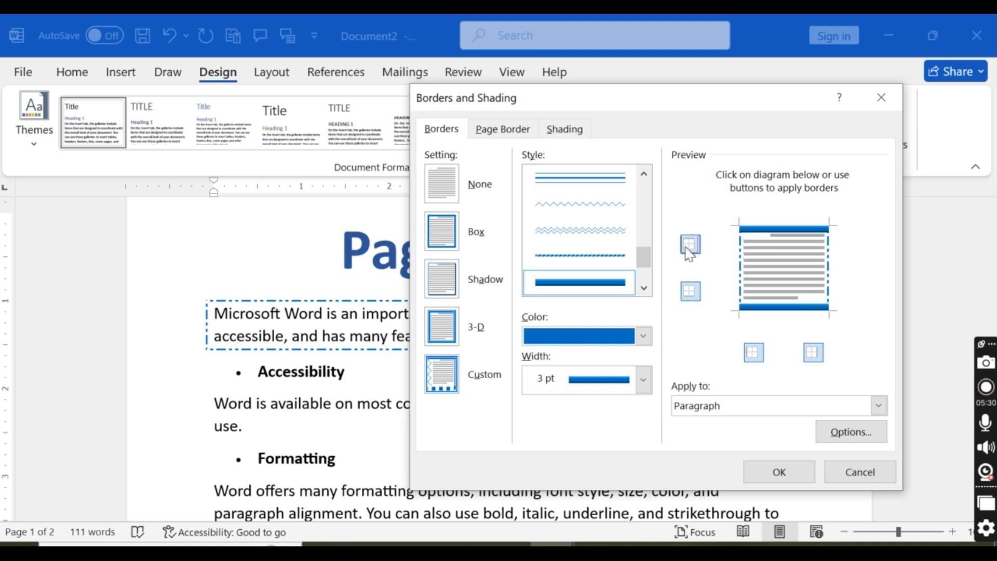
# Step: Replace the paragraph's left border with the 3 pt slanted-dash line style
pyautogui.click(755, 353)
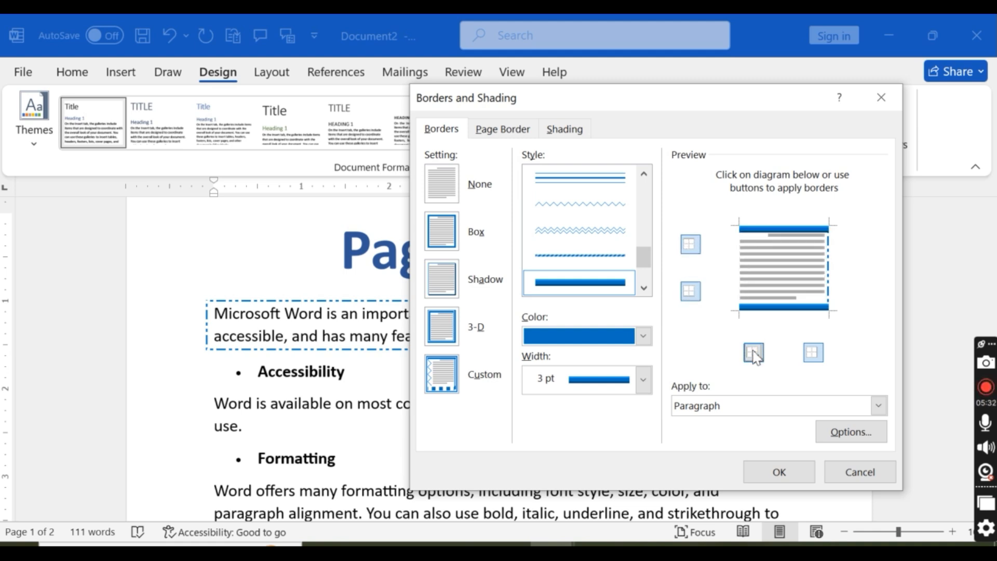
pyautogui.click(609, 259)
pyautogui.click(753, 354)
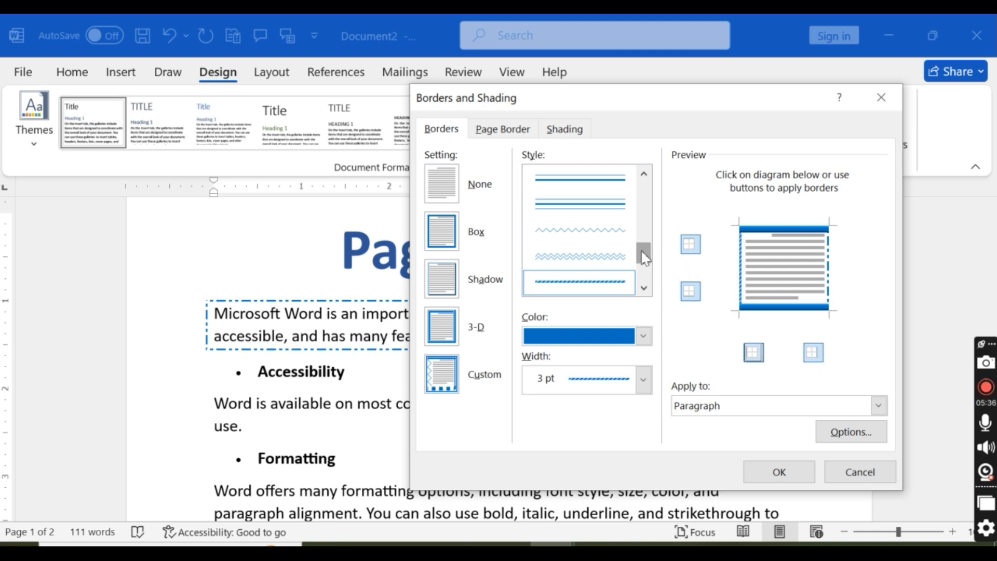
# Step: Set the paragraph's right border to the thin ¾ pt line style and apply the custom border
pyautogui.scroll(-3, 603, 275)
pyautogui.click(606, 275)
pyautogui.click(813, 355)
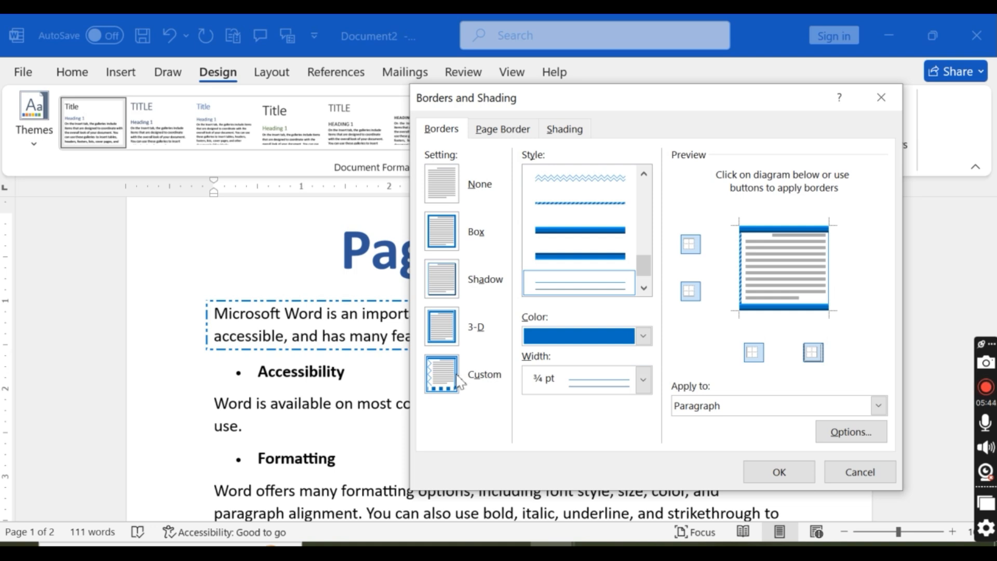
pyautogui.click(441, 368)
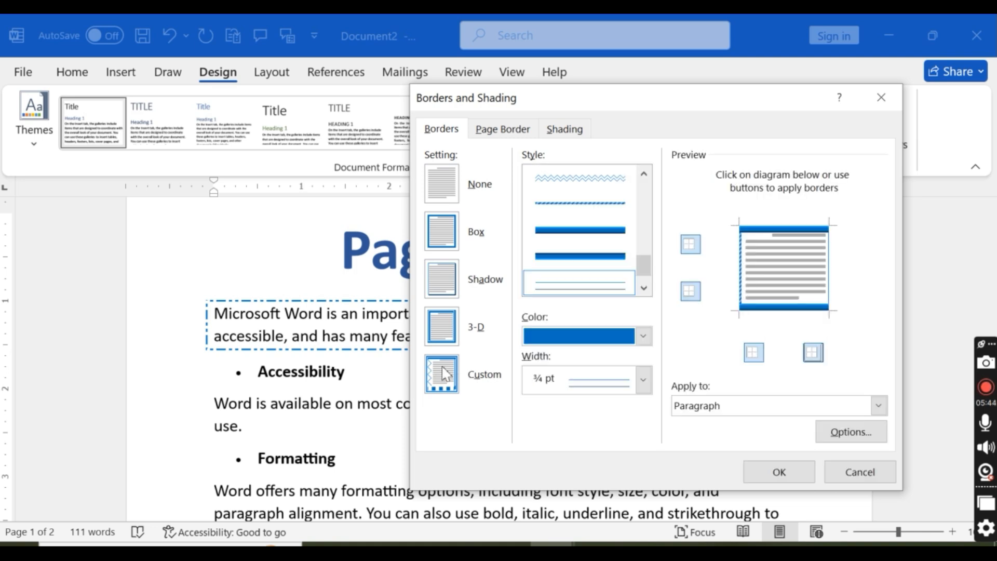
pyautogui.click(778, 472)
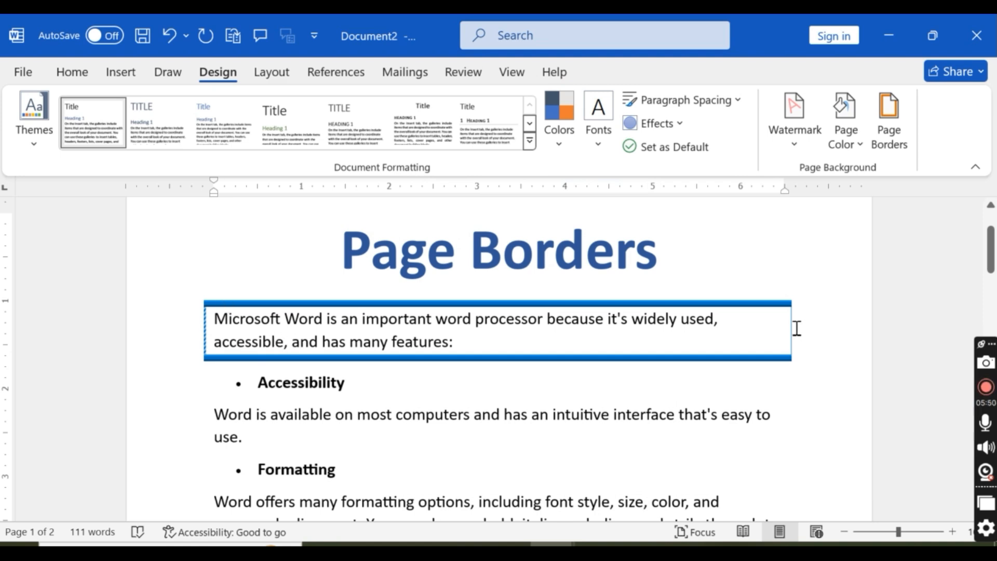
pyautogui.click(888, 120)
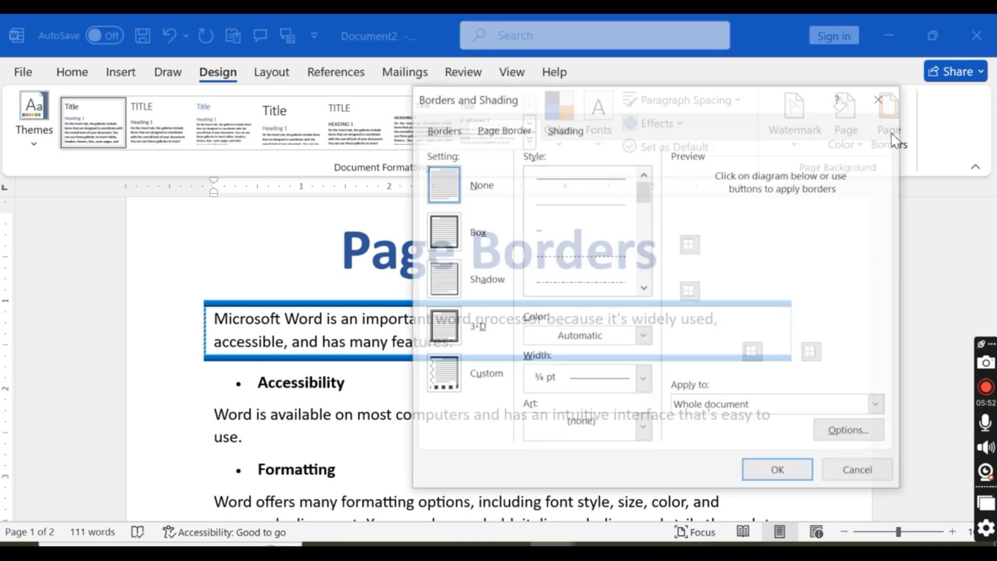
pyautogui.click(439, 130)
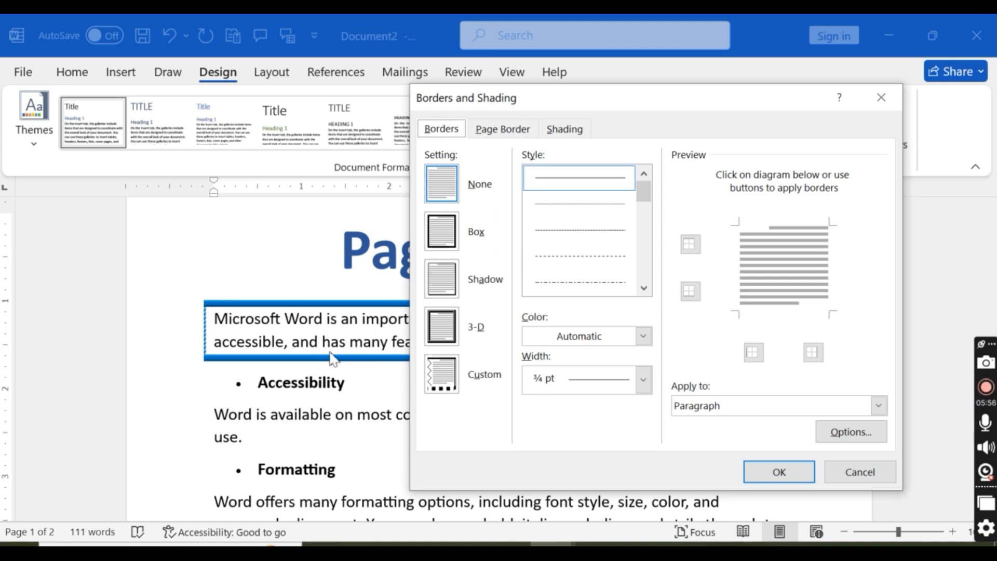
pyautogui.click(879, 471)
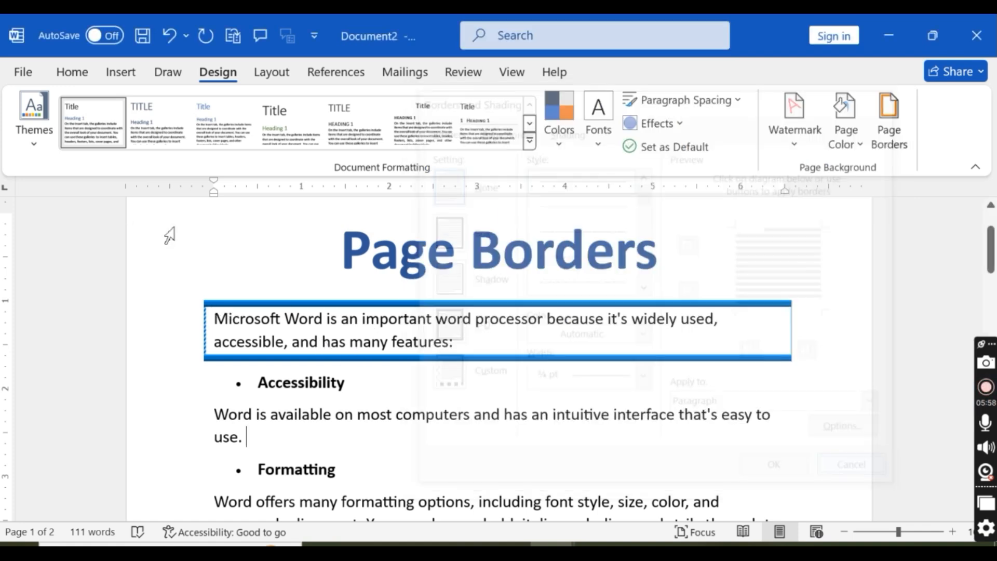
# Step: Justify the paragraph under the Formatting heading
pyautogui.scroll(-2, 334, 352)
pyautogui.scroll(-2, 338, 358)
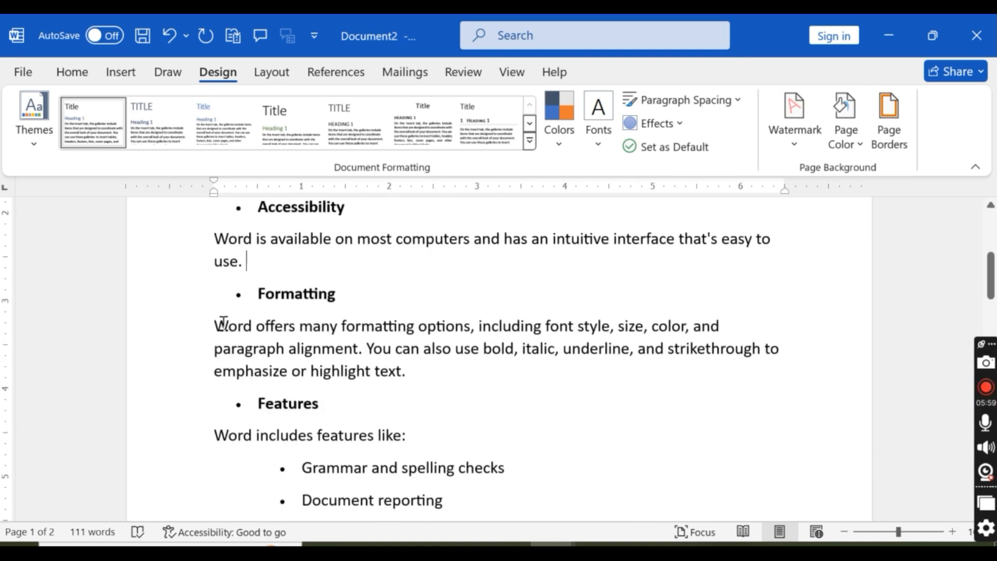
pyautogui.click(433, 370)
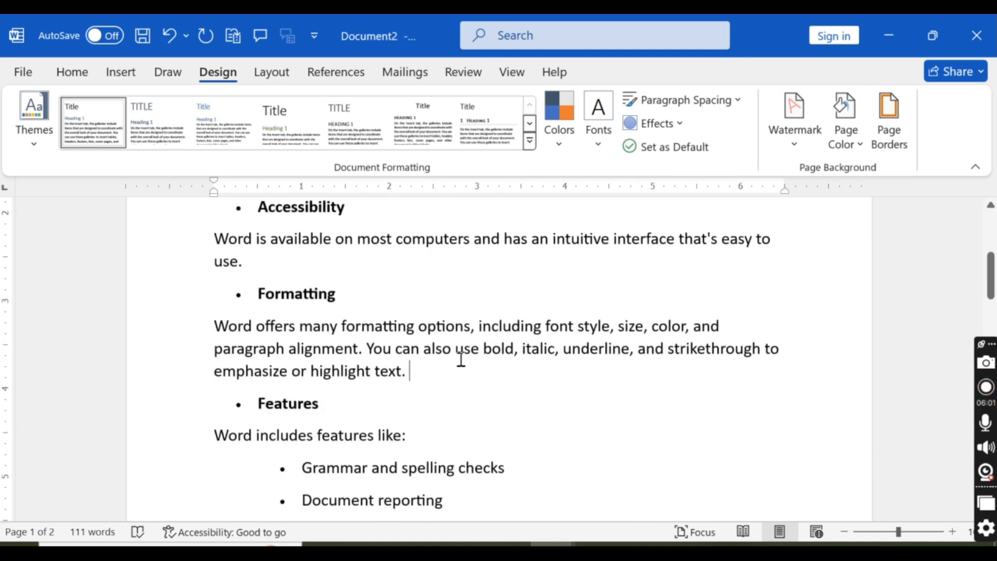
pyautogui.press('Return')
pyautogui.press('Delete')
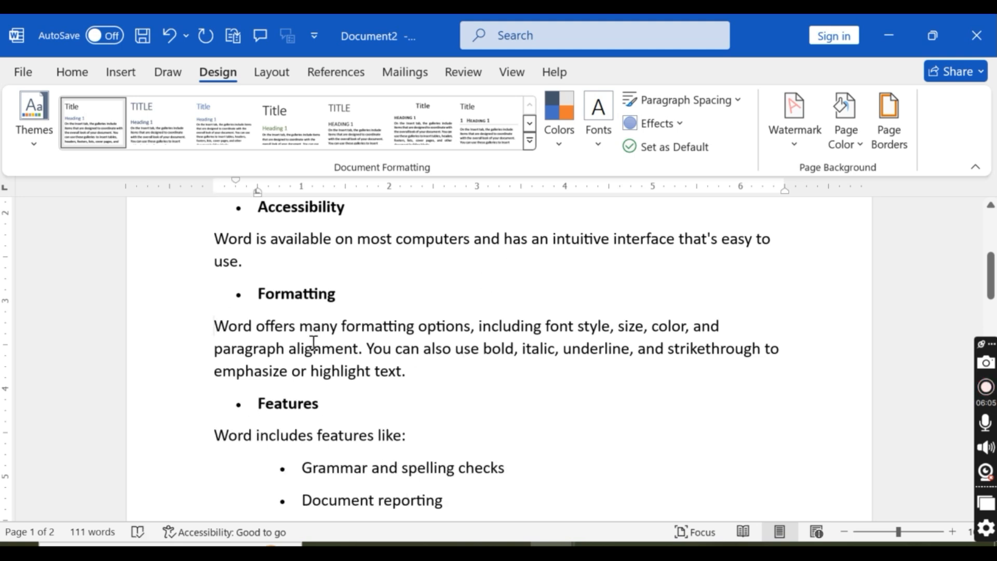
pyautogui.moveTo(314, 344); pyautogui.dragTo(427, 379)
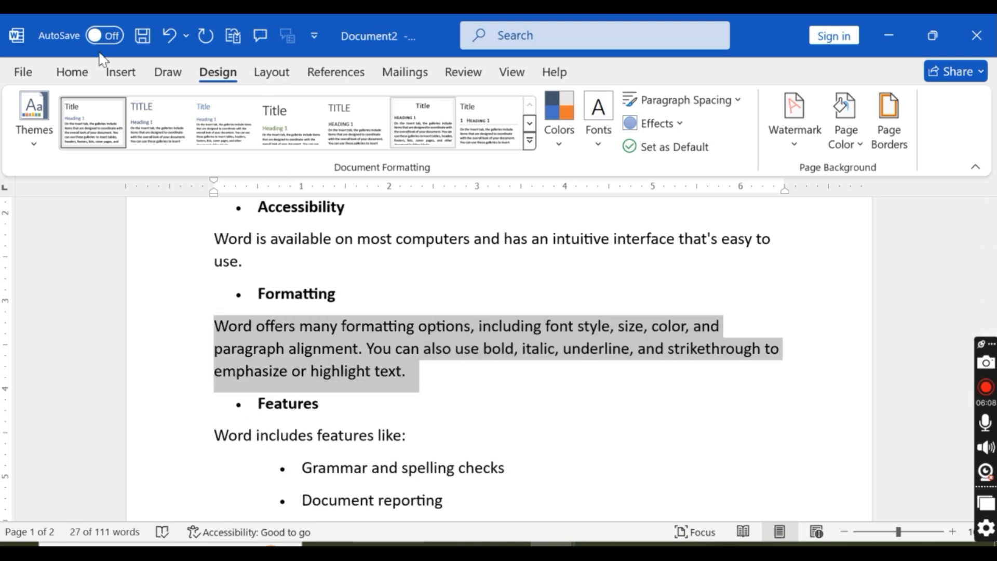
pyautogui.click(76, 73)
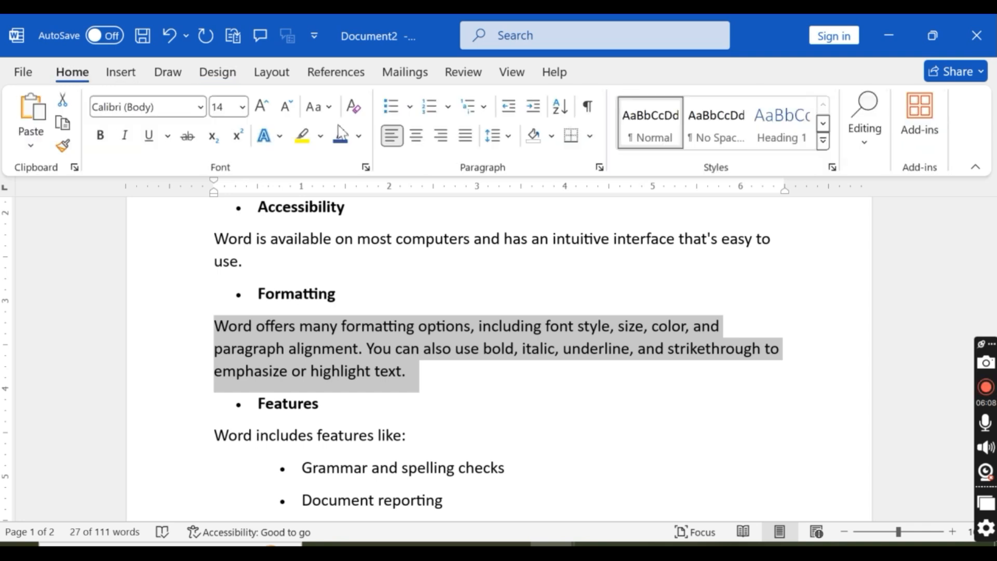
pyautogui.click(466, 137)
pyautogui.click(546, 415)
# Step: Open the page border settings and choose the 3 pt thin-thick-thin triple-line style
pyautogui.scroll(1, 547, 416)
pyautogui.scroll(5, 548, 410)
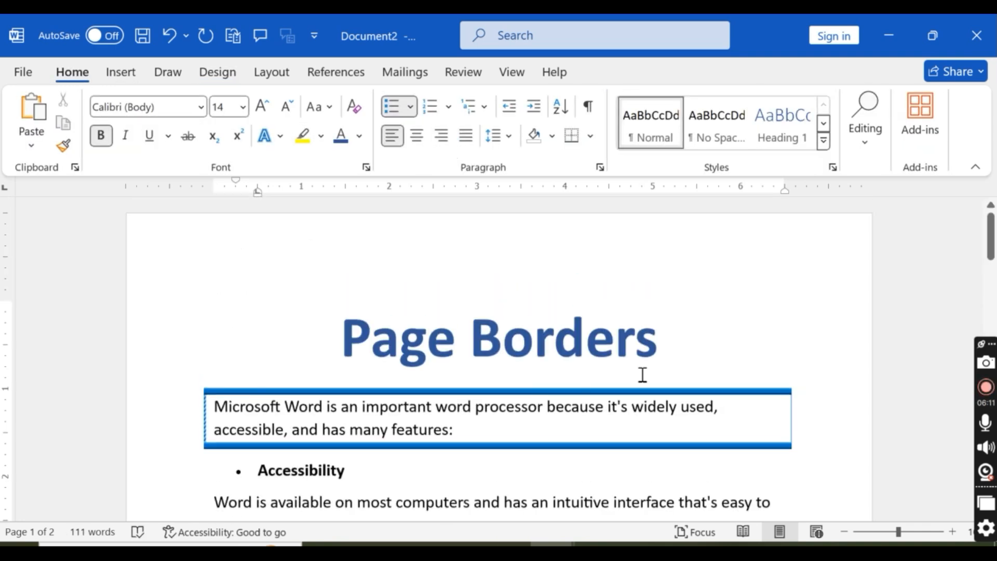
pyautogui.click(675, 359)
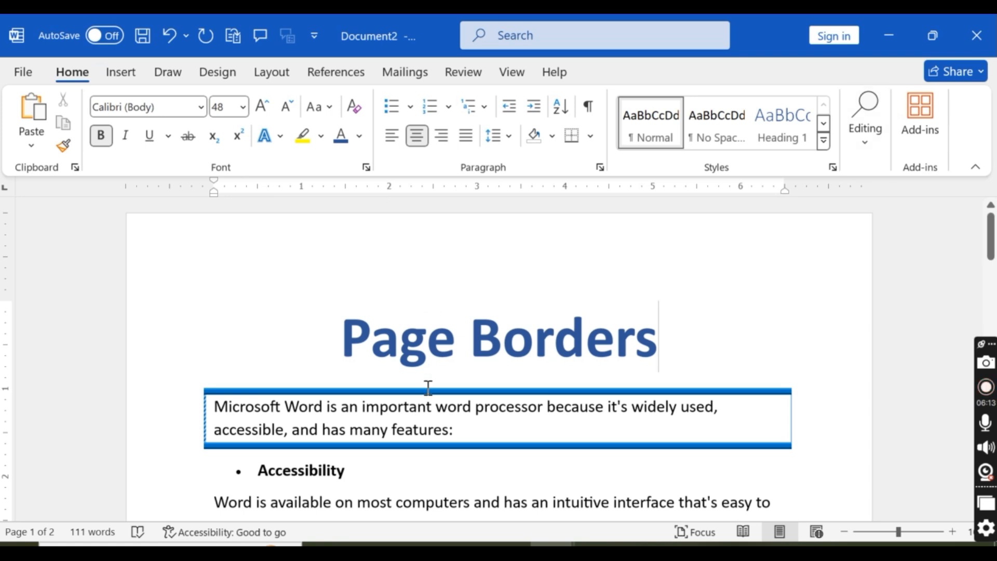
pyautogui.click(217, 72)
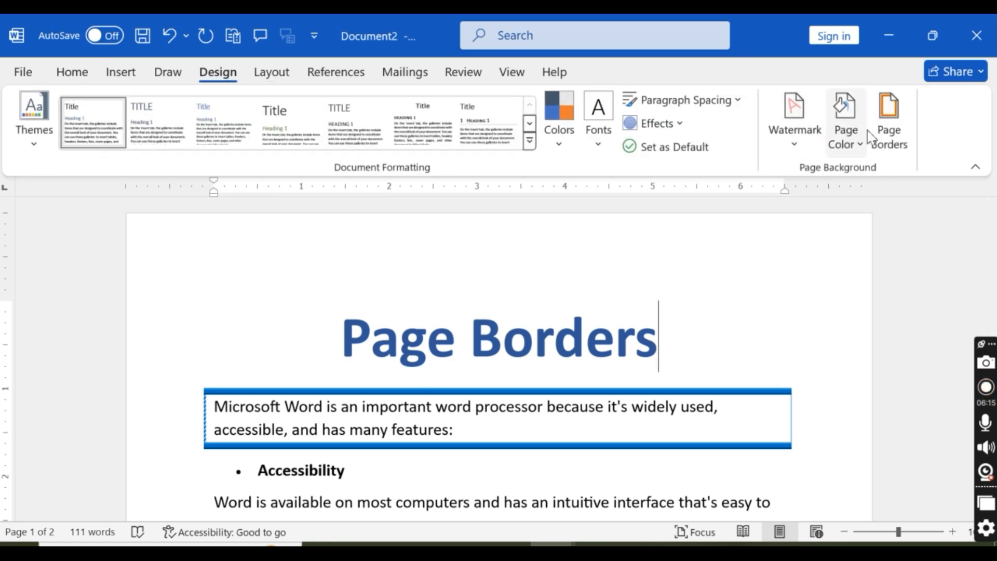
pyautogui.click(890, 122)
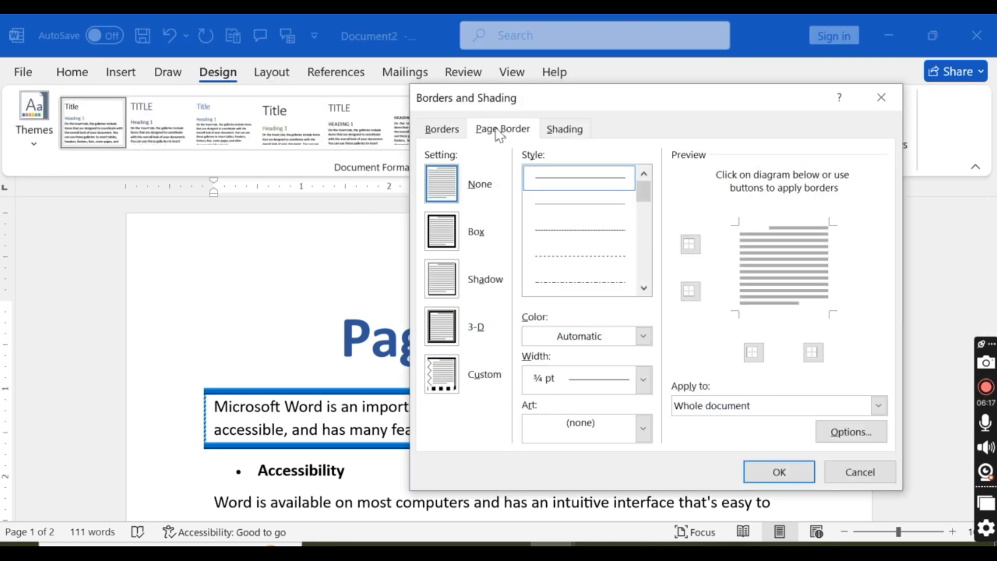
pyautogui.click(441, 129)
pyautogui.click(524, 133)
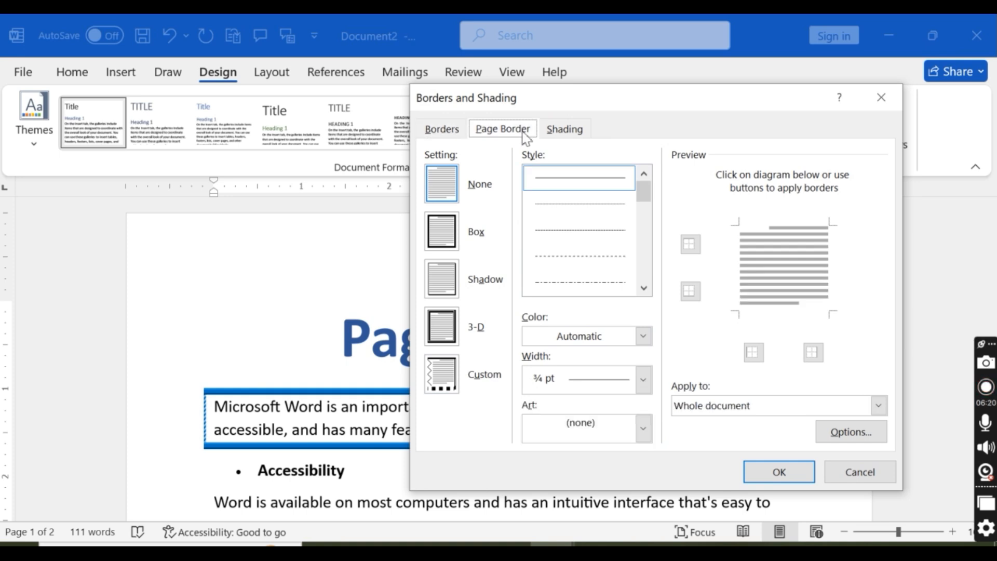
pyautogui.moveTo(644, 191); pyautogui.dragTo(656, 243)
pyautogui.click(612, 210)
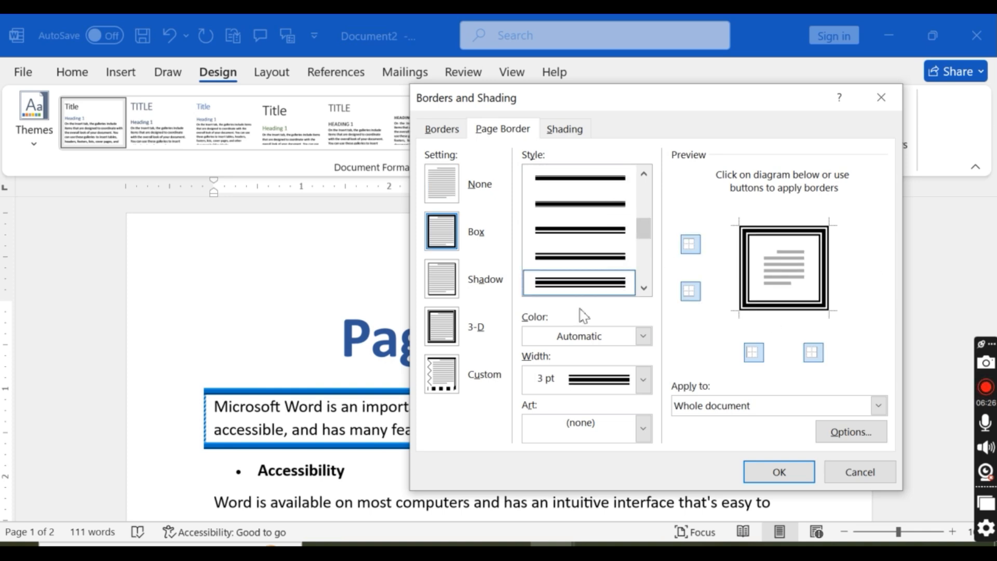
# Step: Apply the Shadow page border to the whole document and check it on both pages
pyautogui.click(447, 289)
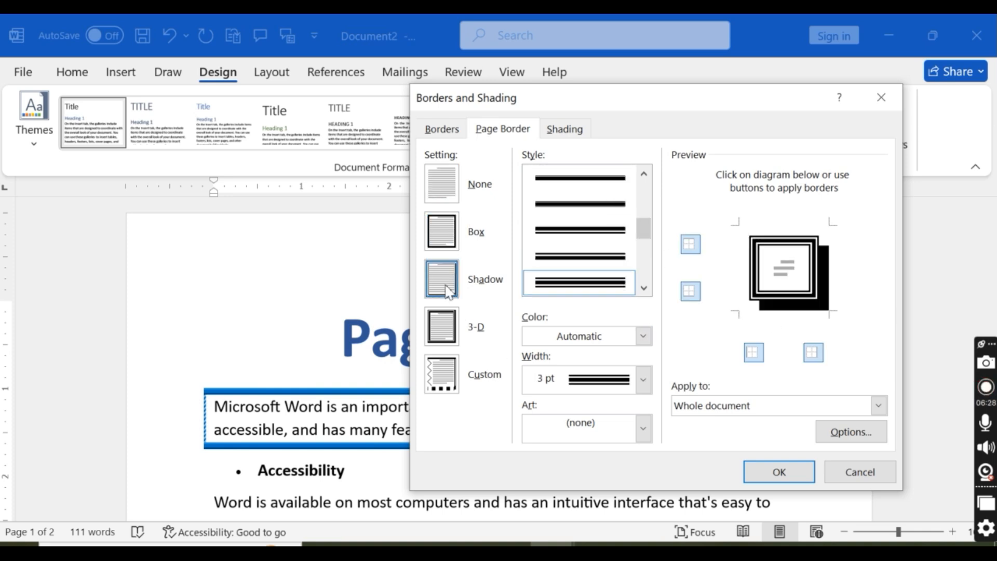
pyautogui.click(775, 472)
pyautogui.scroll(-10, 852, 327)
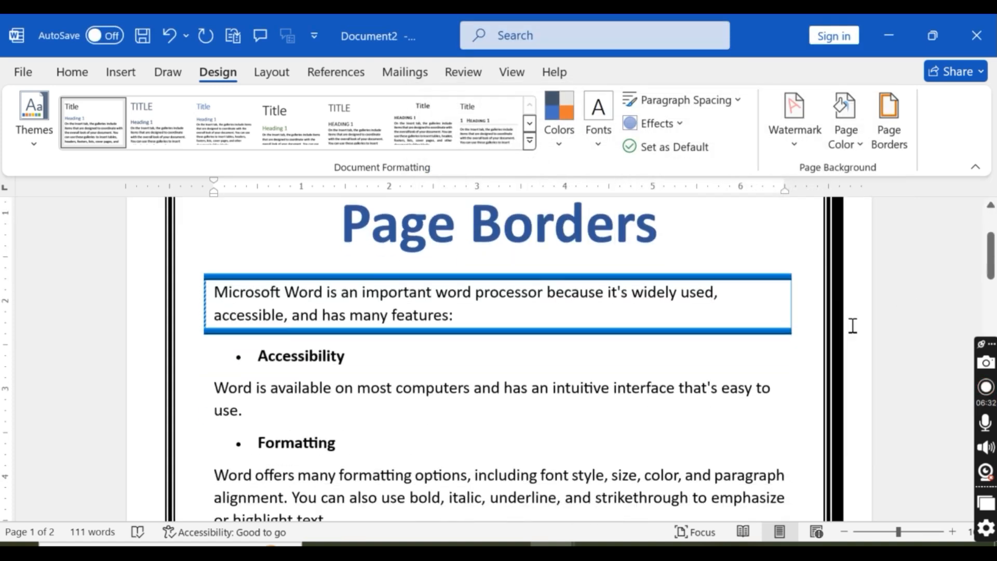
pyautogui.scroll(-10, 851, 370)
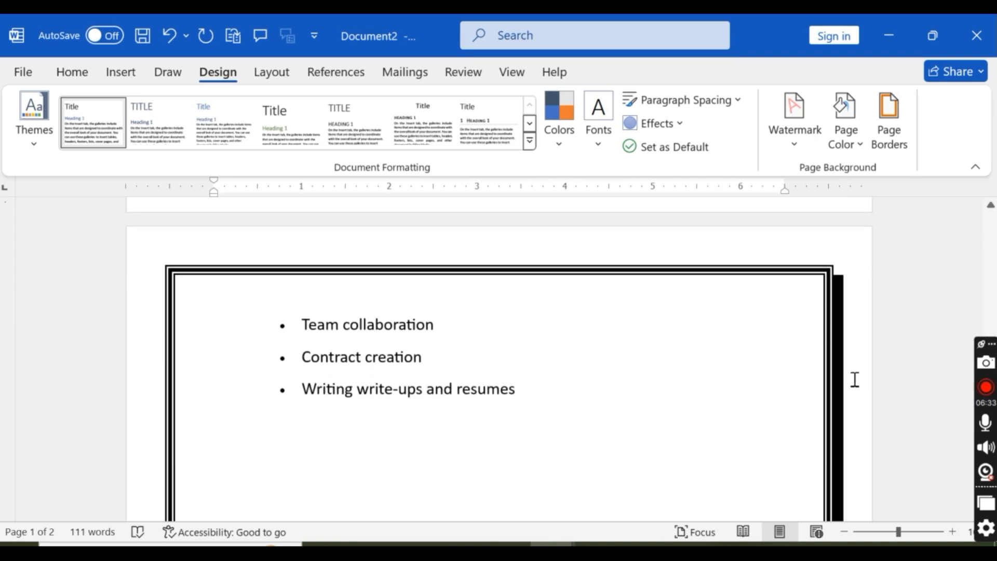
pyautogui.scroll(3, 855, 379)
pyautogui.scroll(15, 856, 378)
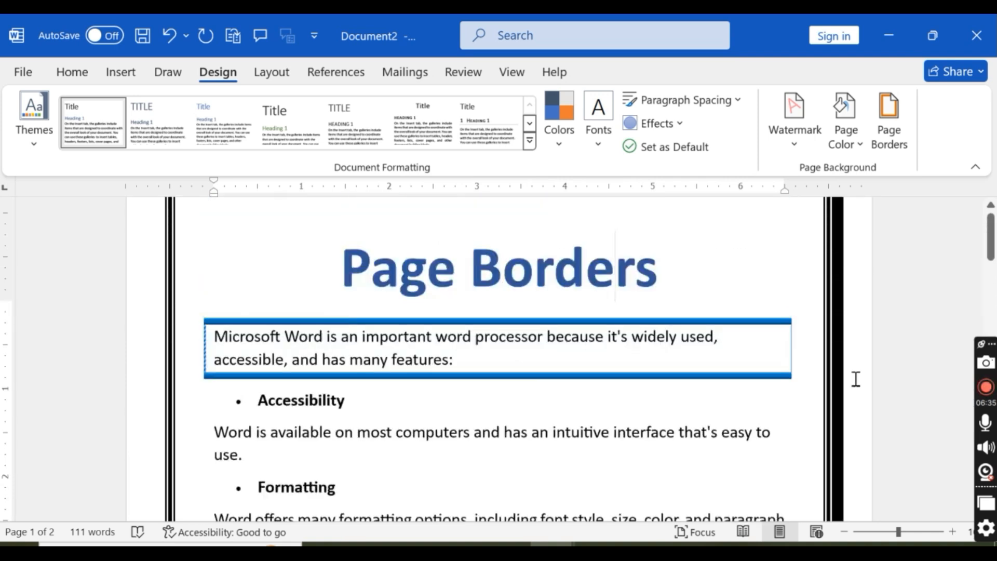
# Step: Switch the page border to Custom and give its left and right sides the second 3 pt shaded line style below the slanted-dash style
pyautogui.click(902, 134)
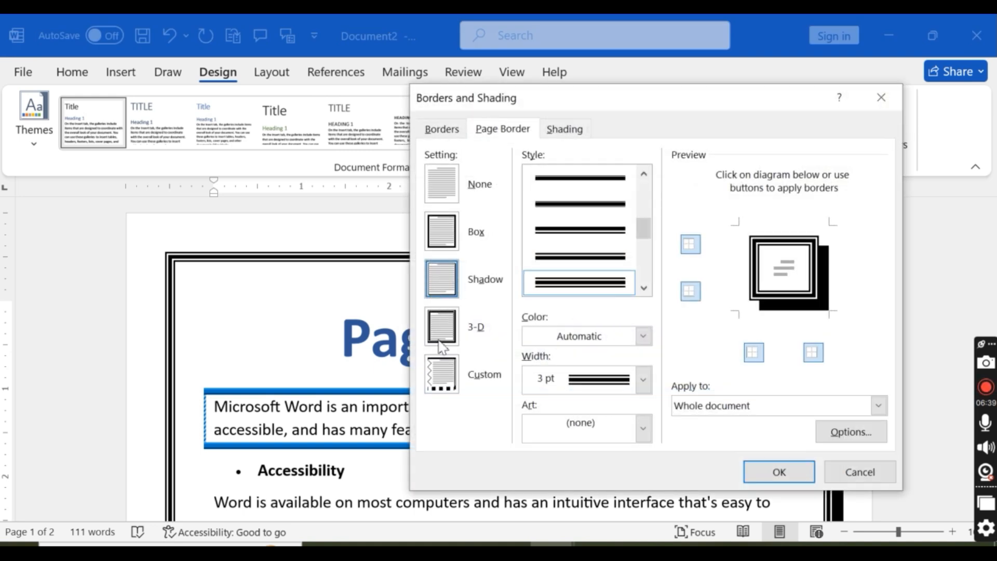
pyautogui.click(441, 335)
pyautogui.click(450, 373)
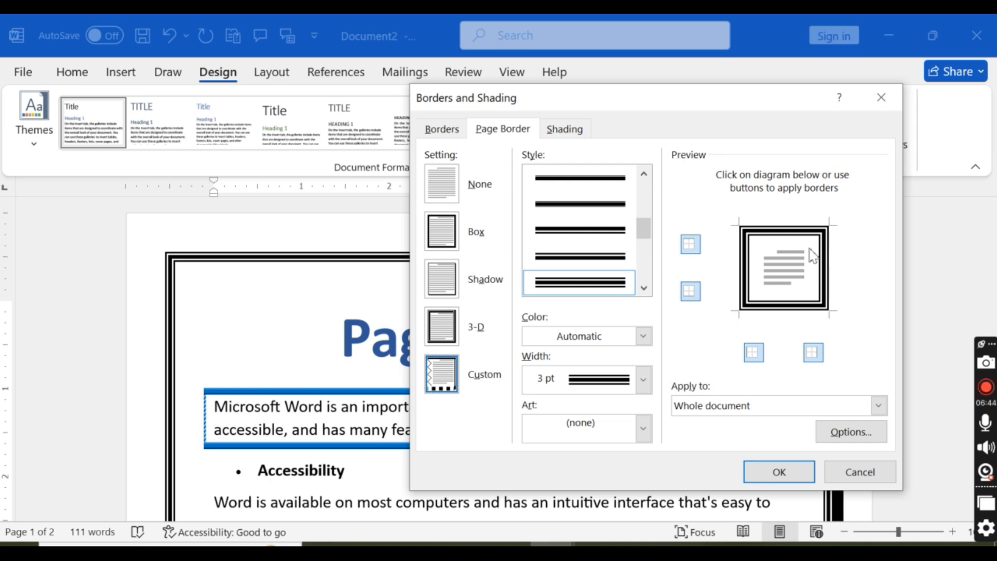
pyautogui.moveTo(643, 229); pyautogui.dragTo(648, 265)
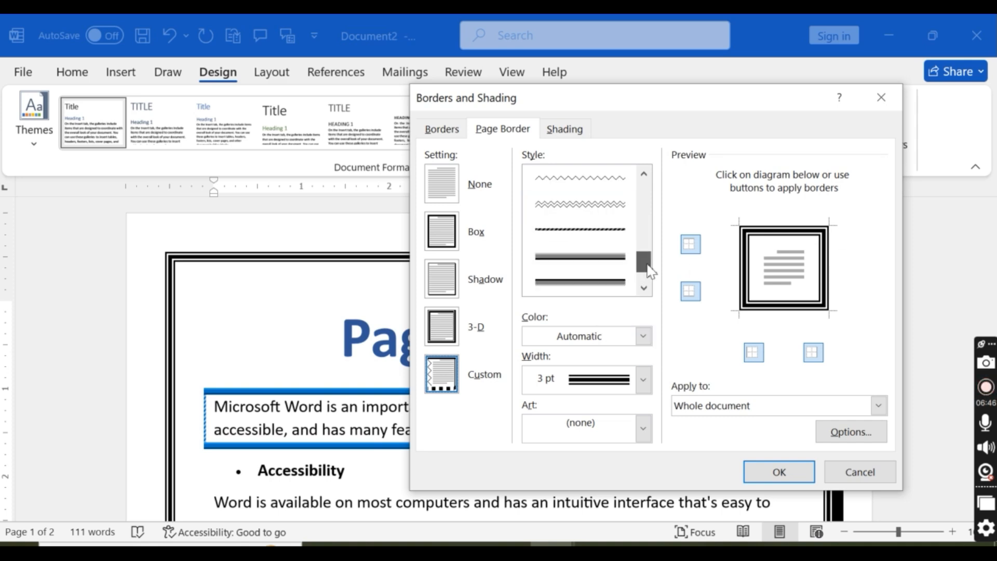
pyautogui.click(613, 285)
pyautogui.click(754, 351)
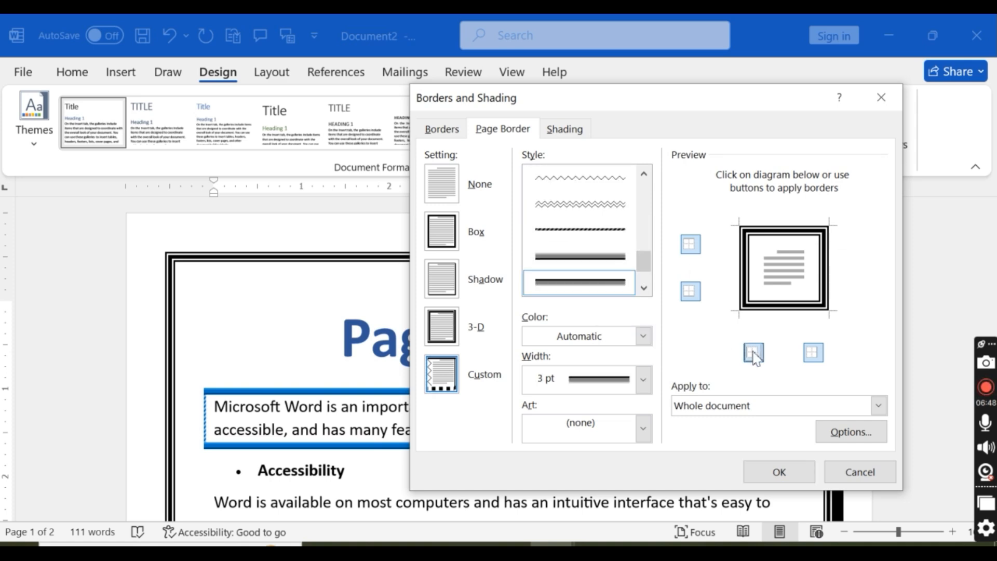
pyautogui.click(754, 352)
pyautogui.click(813, 352)
pyautogui.click(813, 352)
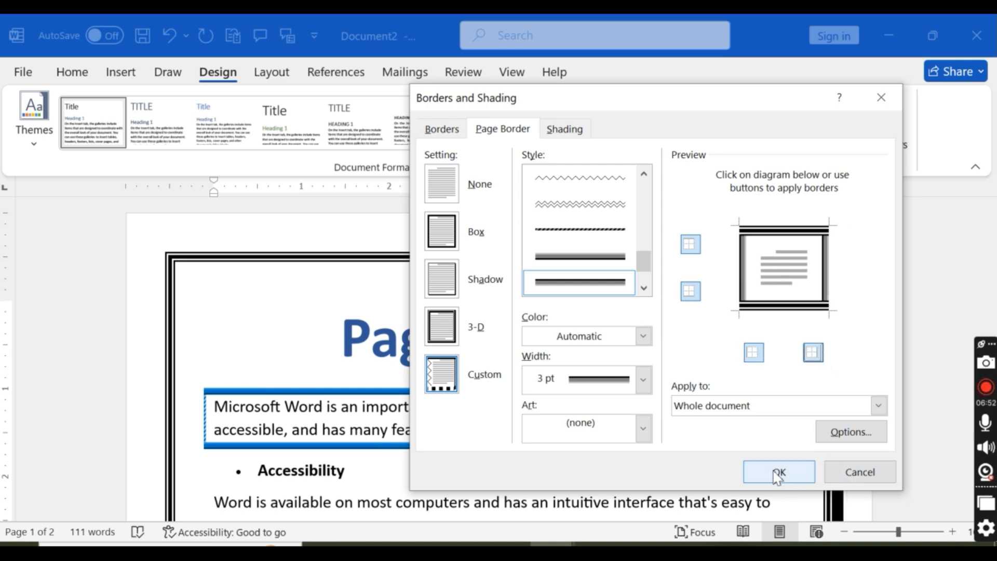
# Step: Apply the custom page border to the whole document and check it on both pages
pyautogui.click(722, 405)
pyautogui.click(722, 406)
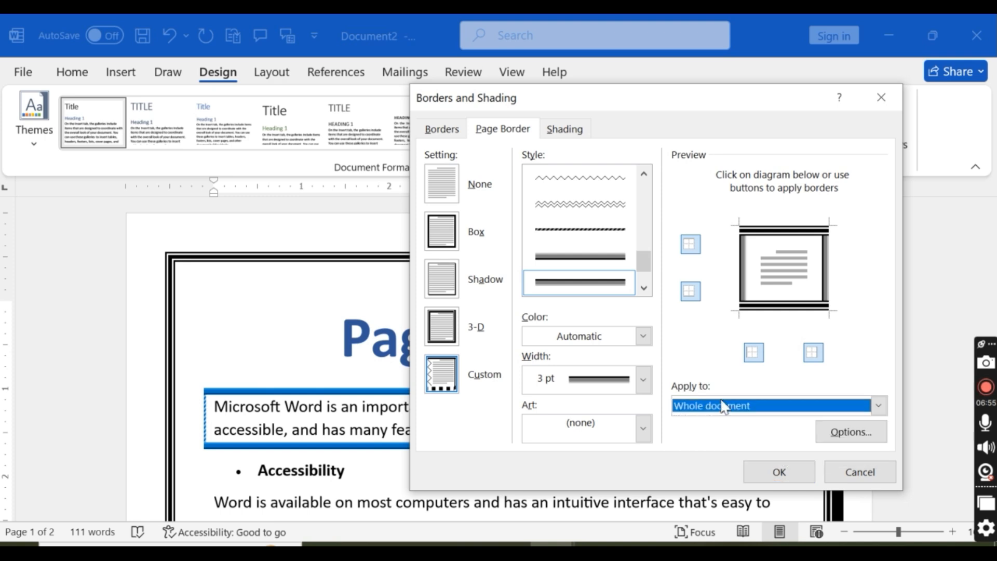
pyautogui.click(775, 474)
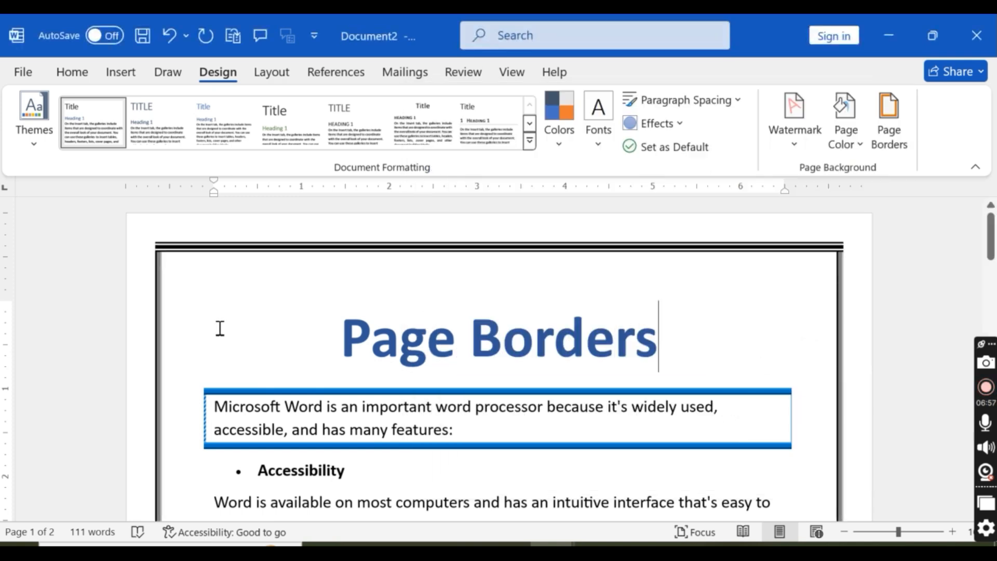
pyautogui.scroll(-10, 252, 263)
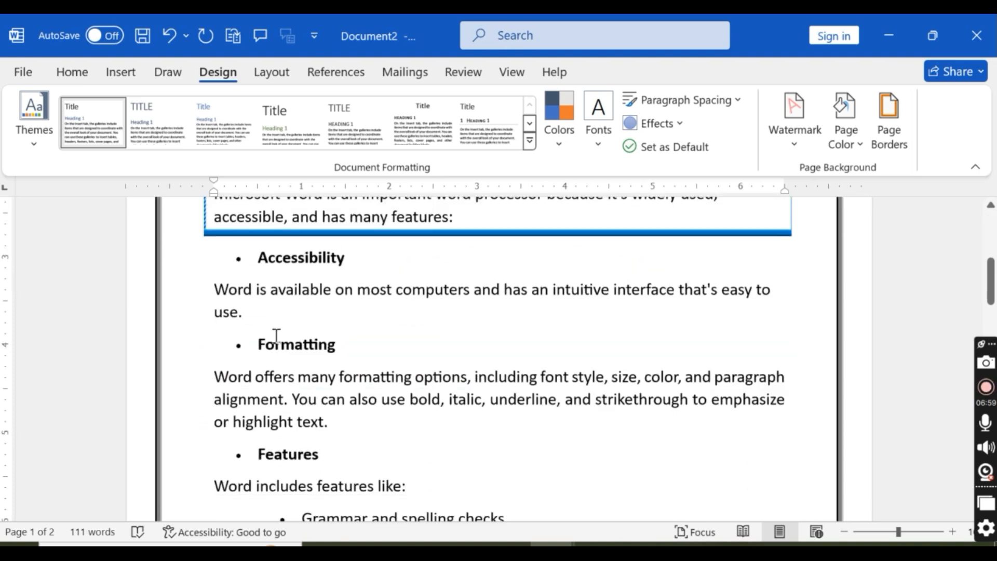
pyautogui.scroll(-3, 234, 361)
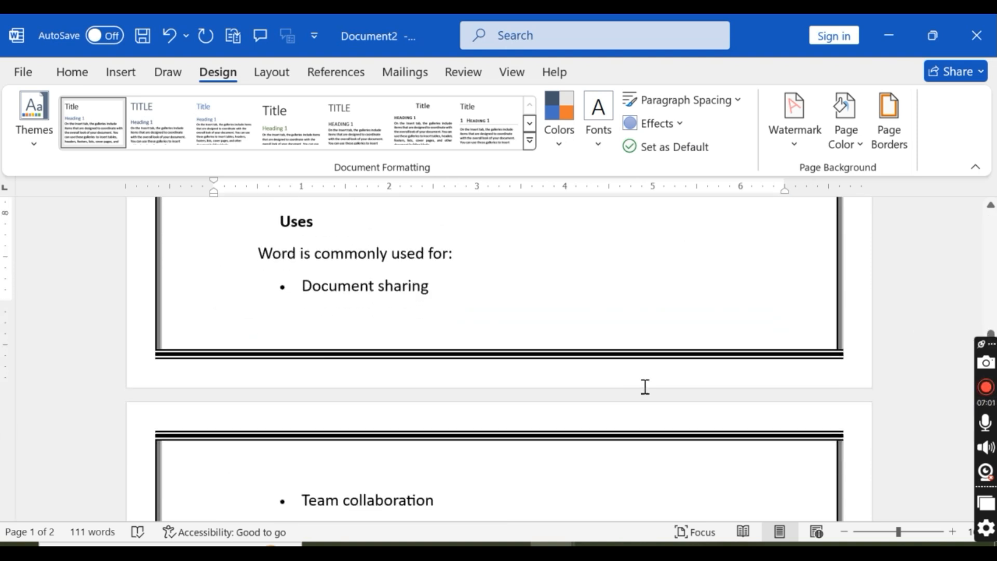
pyautogui.scroll(5, 649, 385)
pyautogui.scroll(8, 653, 384)
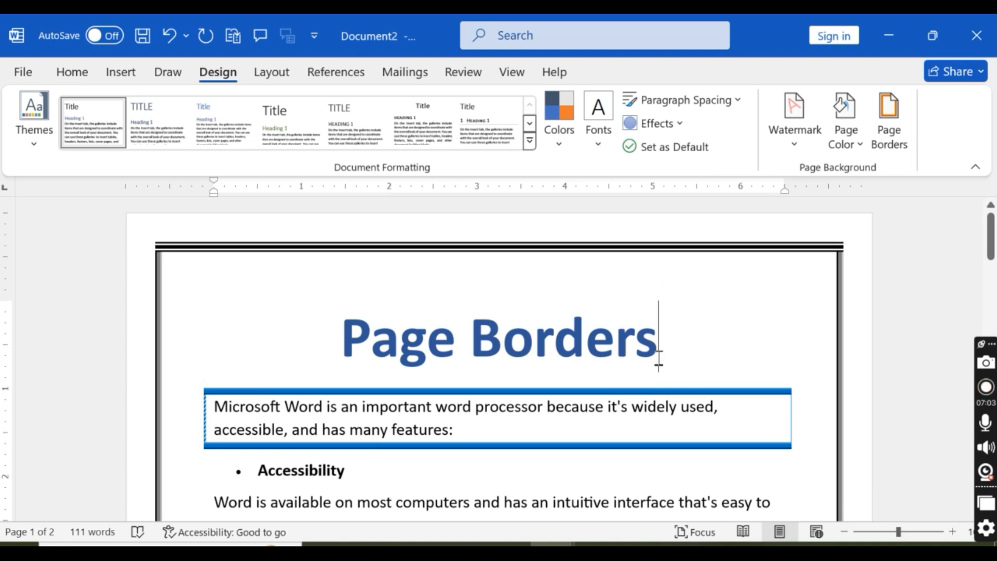
# Step: Recolour all four sides of the custom page border light blue, using the 3 pt thin-thick-thin triple-line style
pyautogui.click(901, 126)
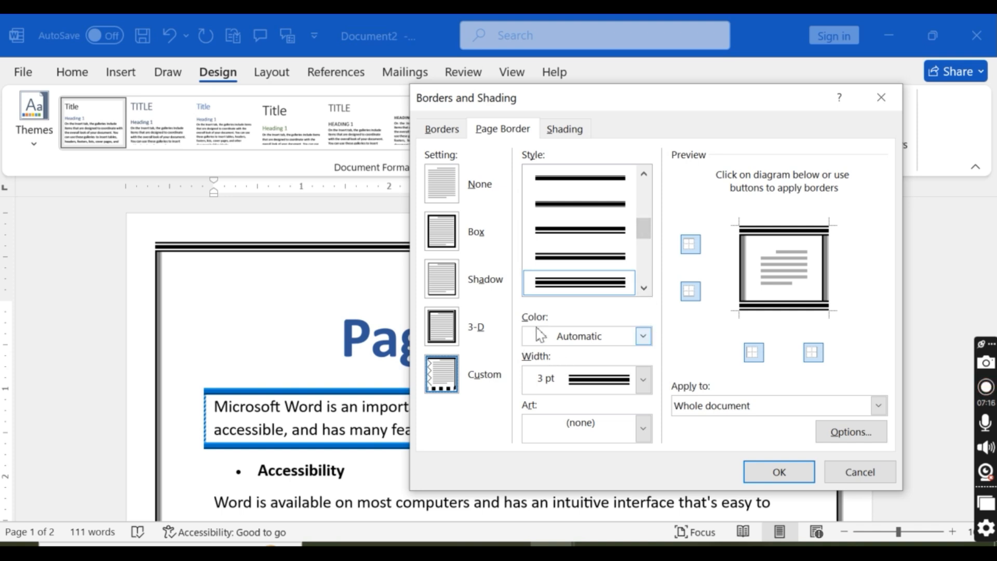
pyautogui.click(644, 337)
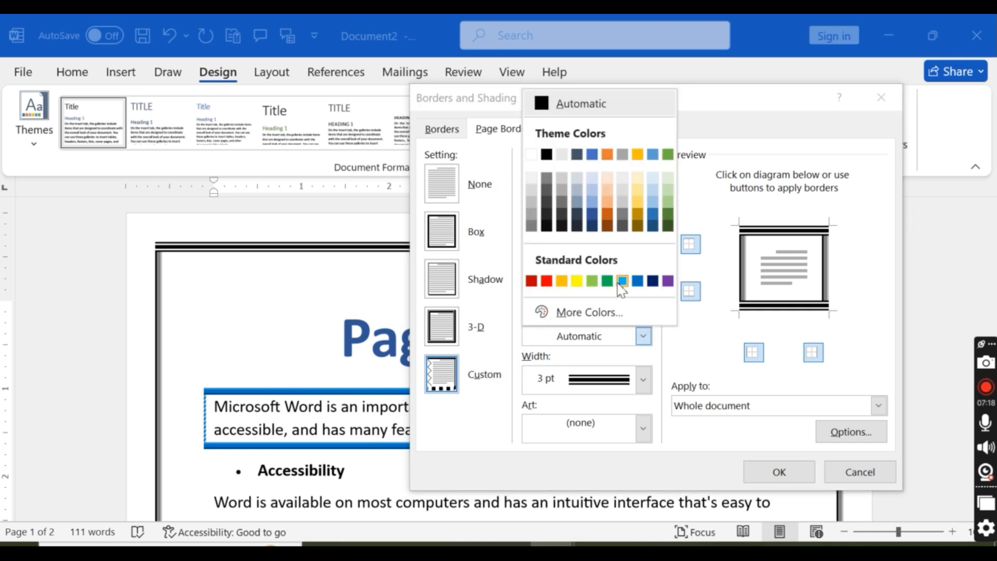
pyautogui.click(622, 282)
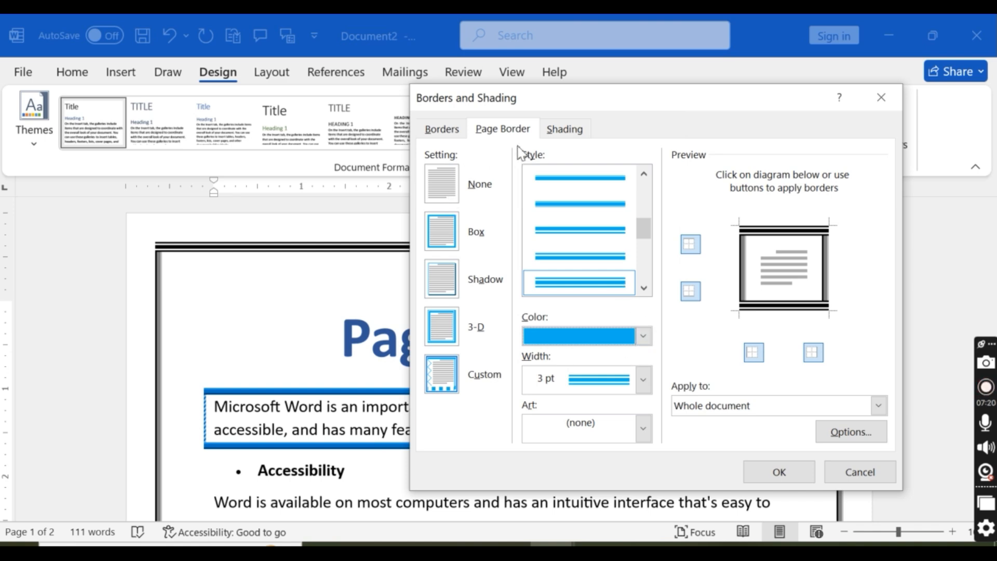
pyautogui.click(753, 351)
pyautogui.click(754, 351)
pyautogui.click(813, 353)
pyautogui.click(813, 354)
pyautogui.click(754, 354)
pyautogui.click(754, 353)
pyautogui.click(691, 243)
pyautogui.click(691, 243)
pyautogui.click(691, 293)
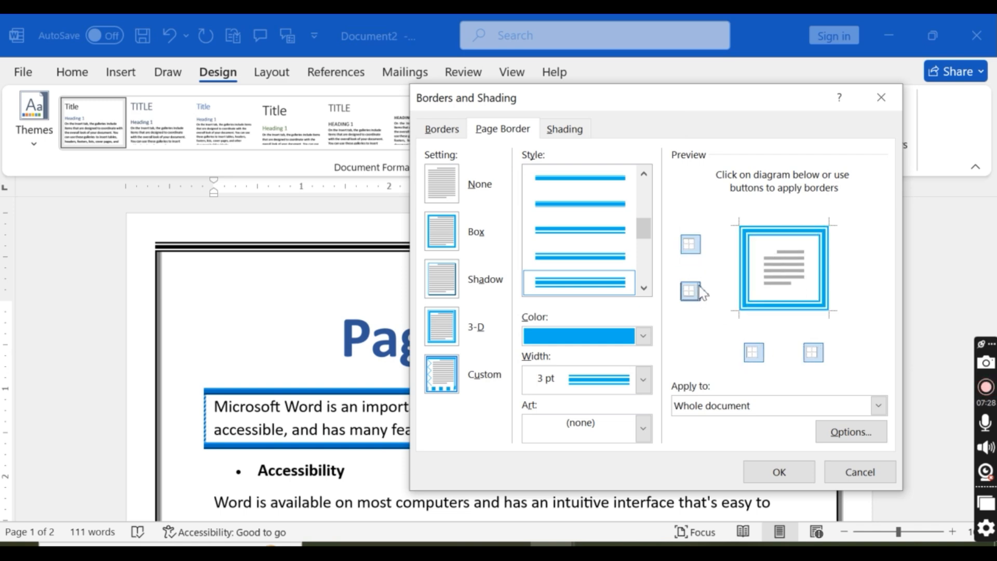
# Step: Keep the Custom setting and recolour the page's left border green with the 3 pt triple-line style
pyautogui.click(444, 380)
pyautogui.click(643, 337)
pyautogui.click(622, 281)
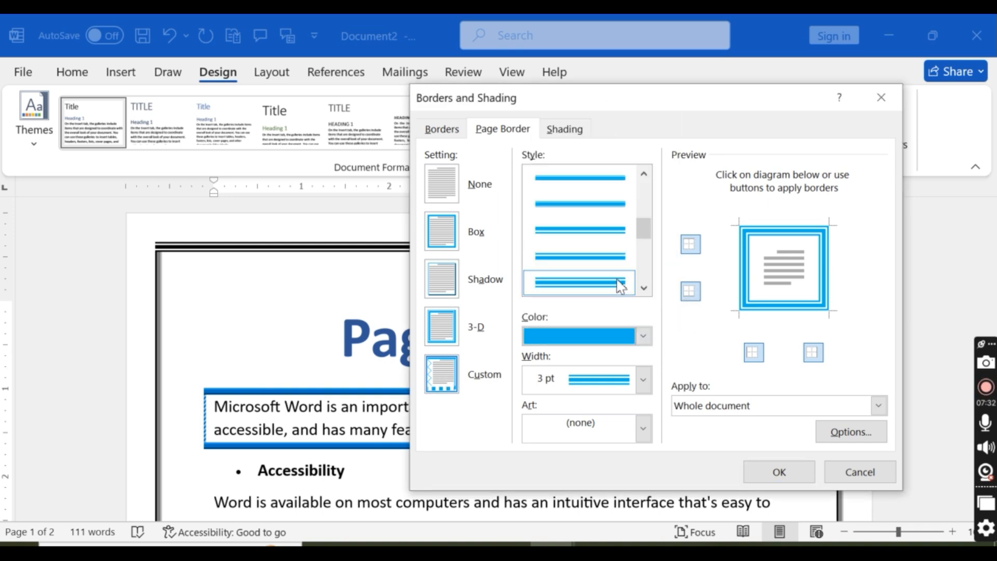
pyautogui.click(643, 336)
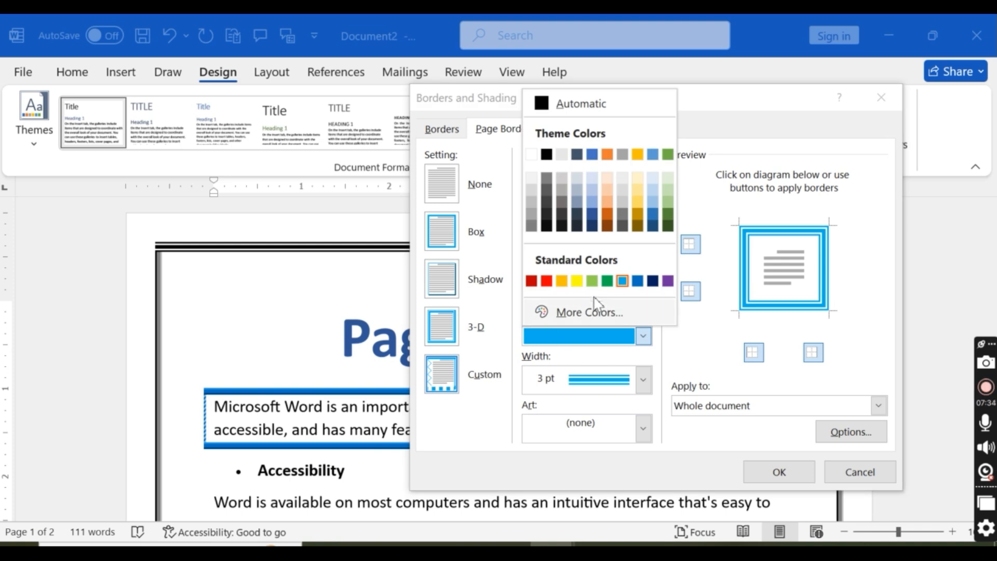
pyautogui.click(607, 282)
pyautogui.click(748, 352)
pyautogui.click(747, 354)
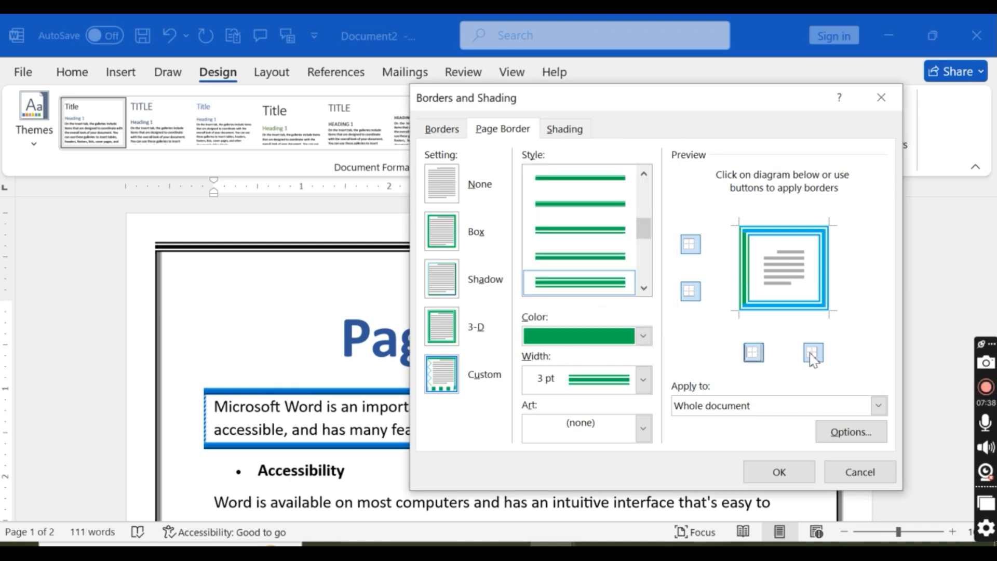
# Step: Recolour the page's right border purple with the 3 pt triple-line style
pyautogui.click(644, 336)
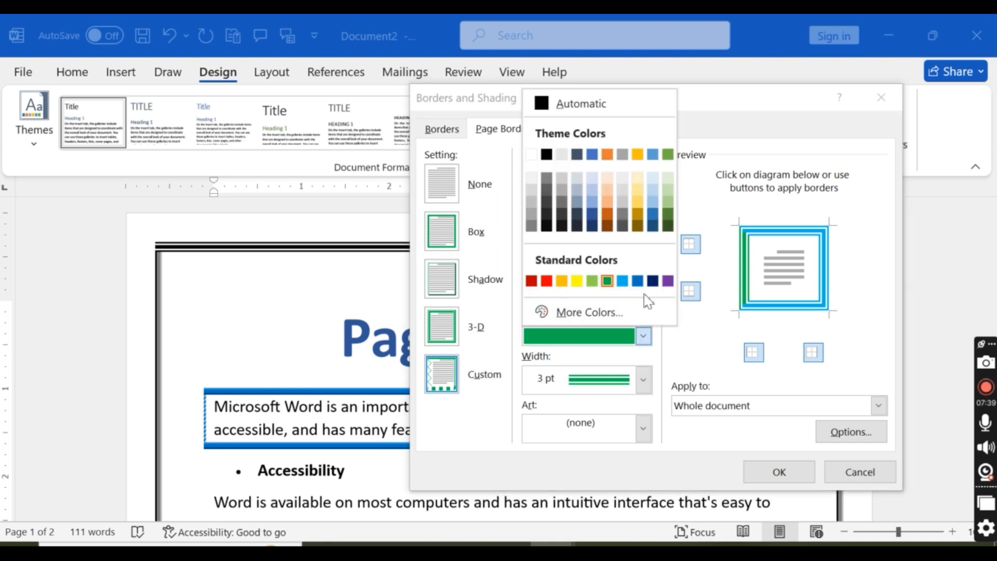
pyautogui.click(669, 281)
pyautogui.click(813, 354)
pyautogui.click(813, 354)
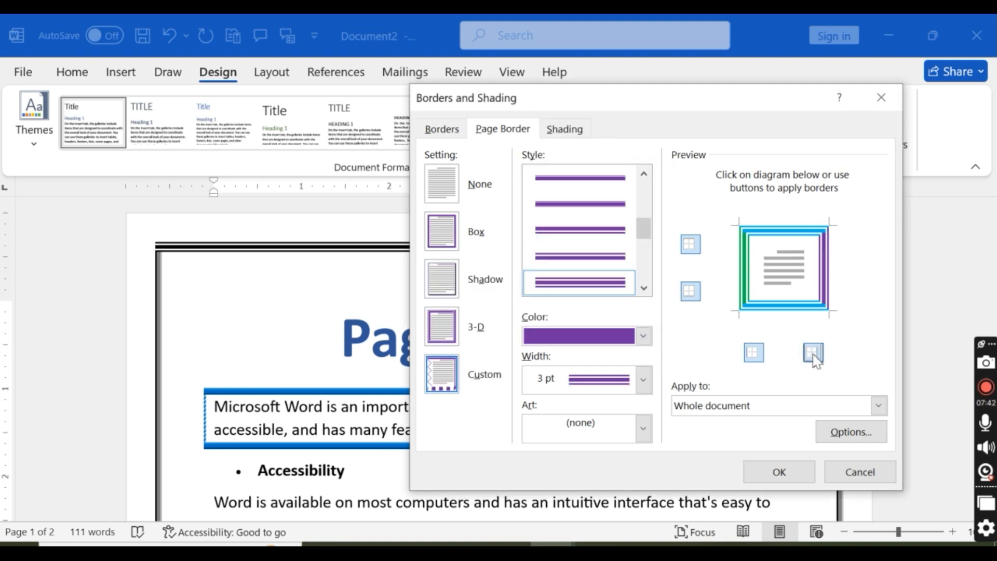
# Step: Reduce the page's right border to a 1 ½ pt width, keeping the purple triple-line style
pyautogui.click(642, 387)
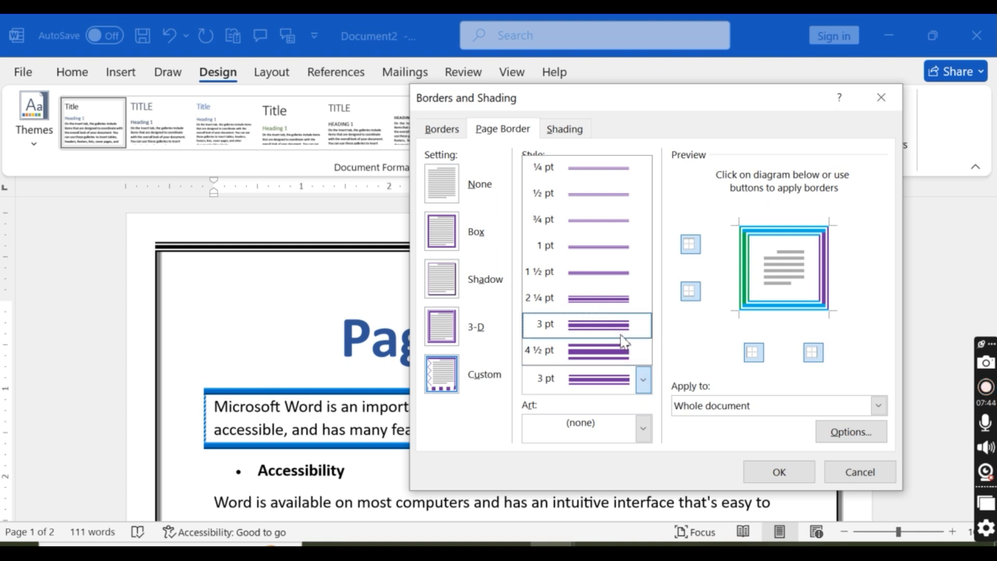
pyautogui.click(609, 277)
pyautogui.click(811, 360)
pyautogui.click(809, 358)
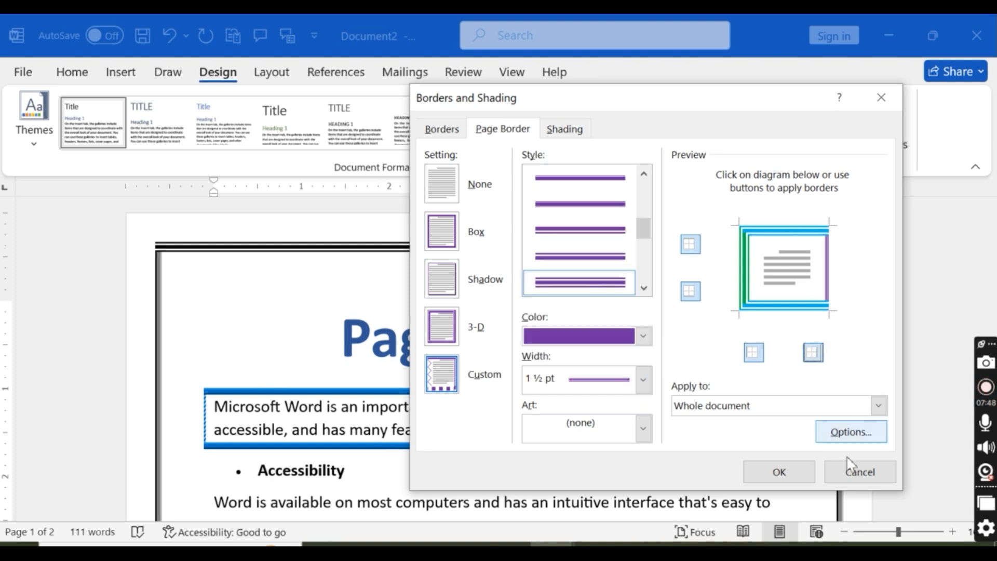
# Step: Apply the multicoloured custom border to the whole document and check it on both pages
pyautogui.click(779, 472)
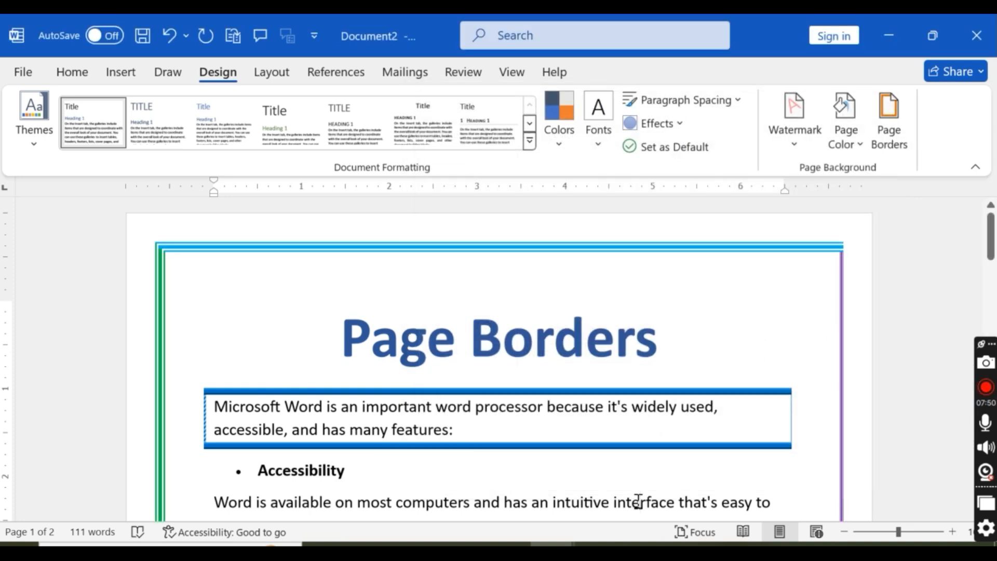
pyautogui.scroll(-8, 762, 363)
pyautogui.scroll(-10, 758, 371)
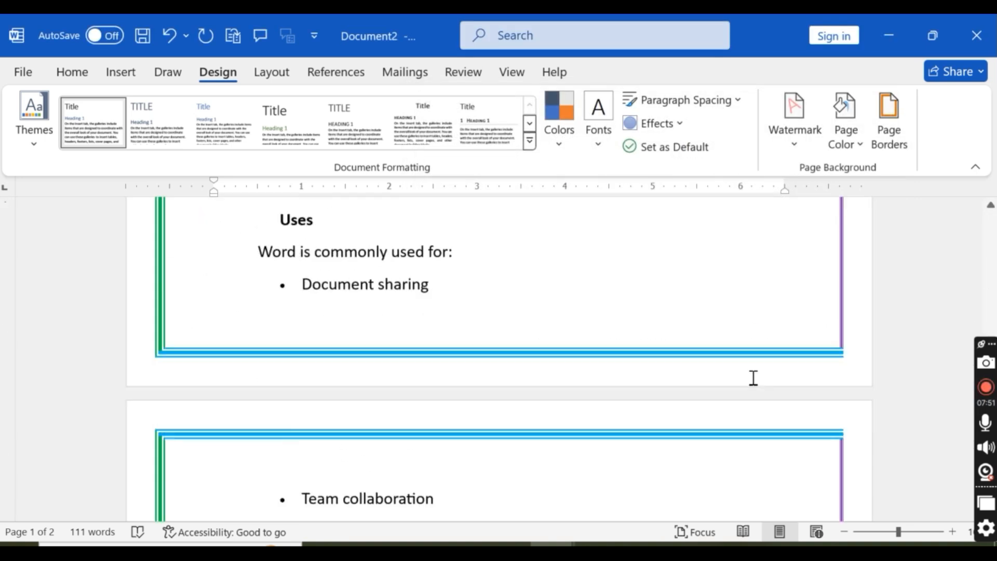
pyautogui.scroll(18, 752, 382)
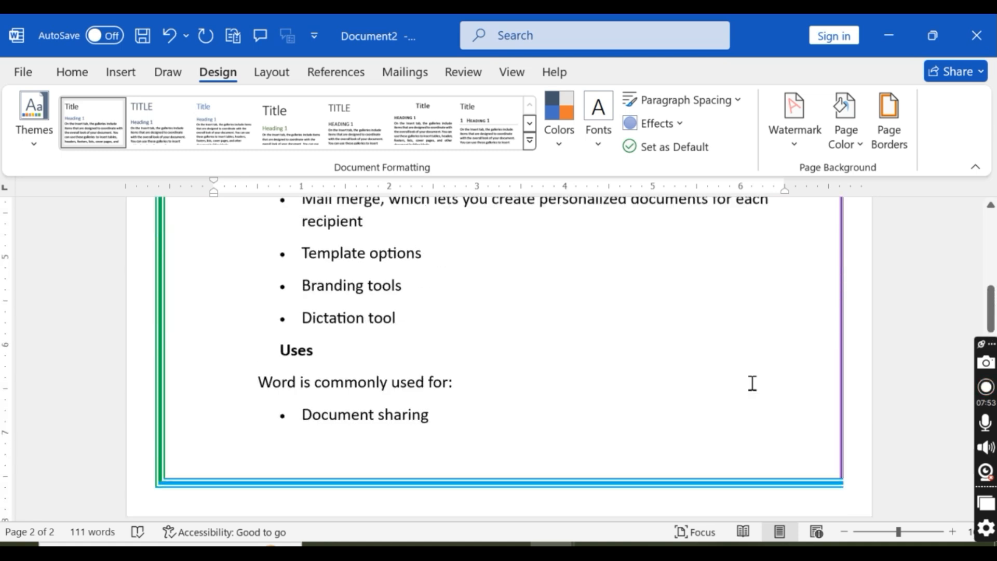
# Step: Replace the page border's lines with the red flower with green leaves art border
pyautogui.click(890, 120)
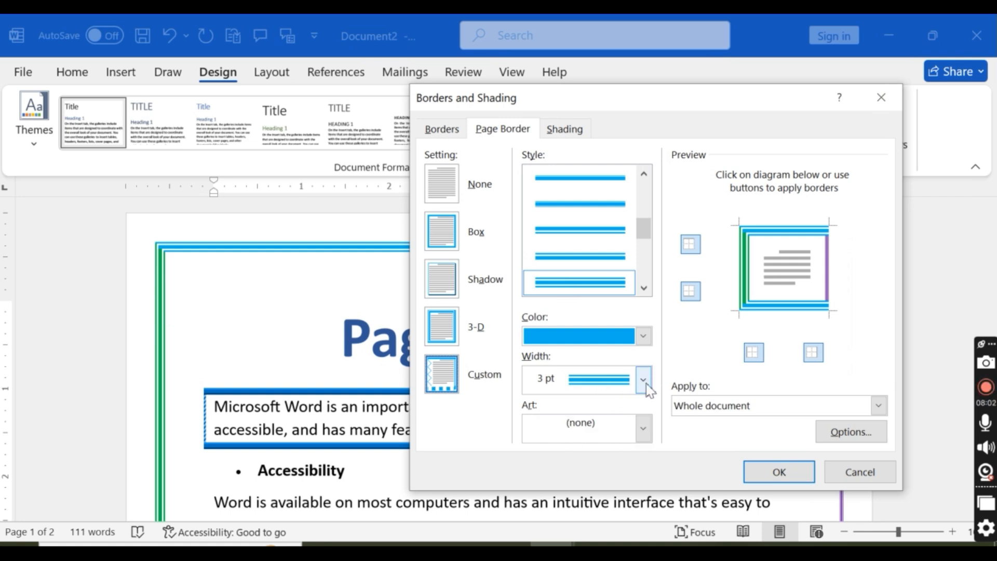
pyautogui.click(644, 430)
pyautogui.scroll(-3, 614, 368)
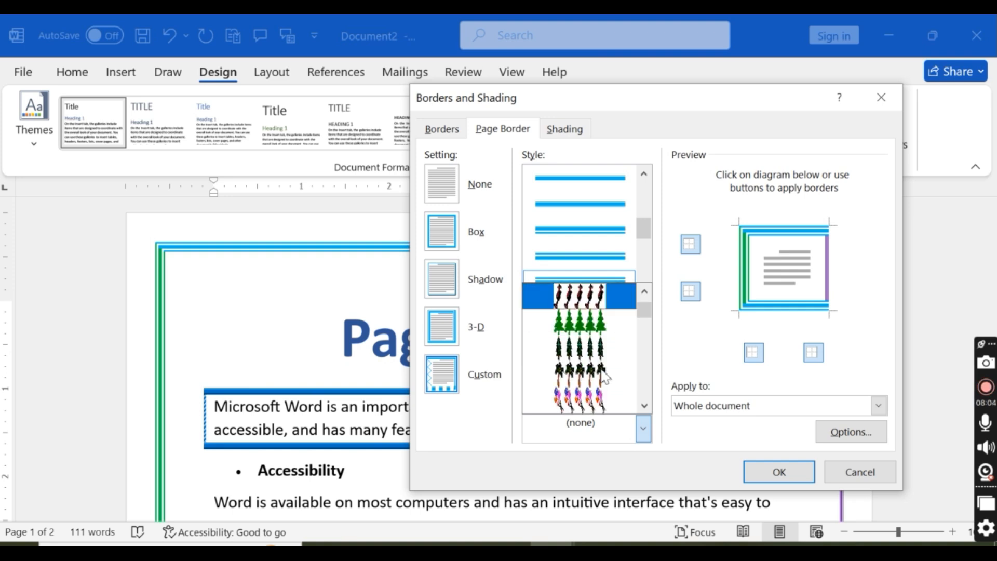
pyautogui.scroll(-8, 614, 367)
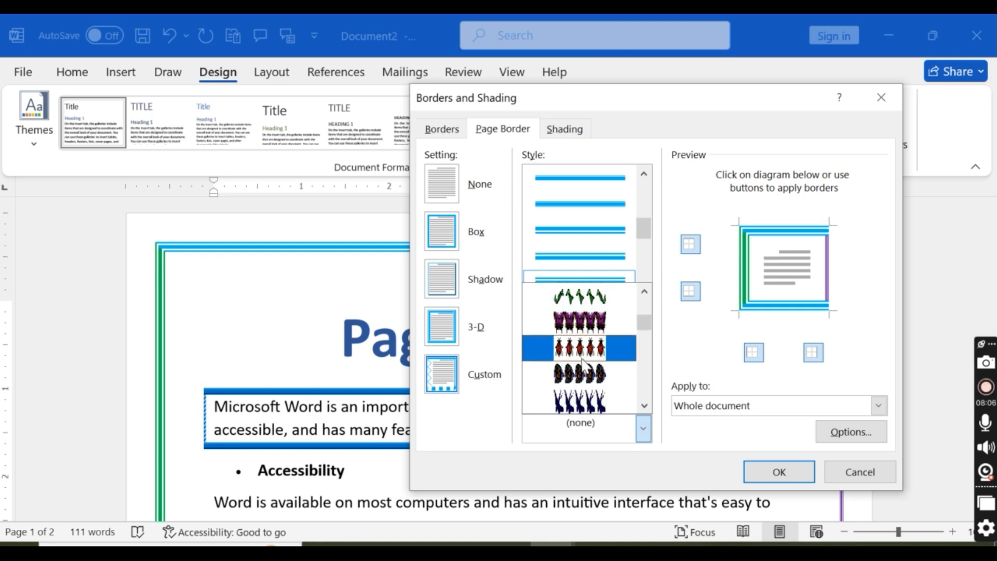
pyautogui.scroll(-1, 590, 373)
pyautogui.scroll(1, 590, 373)
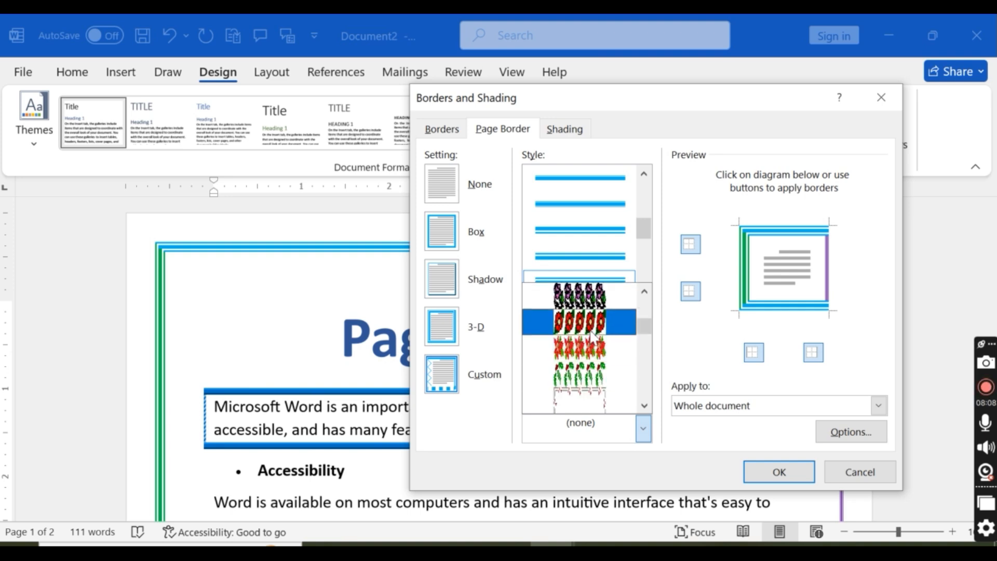
pyautogui.click(599, 352)
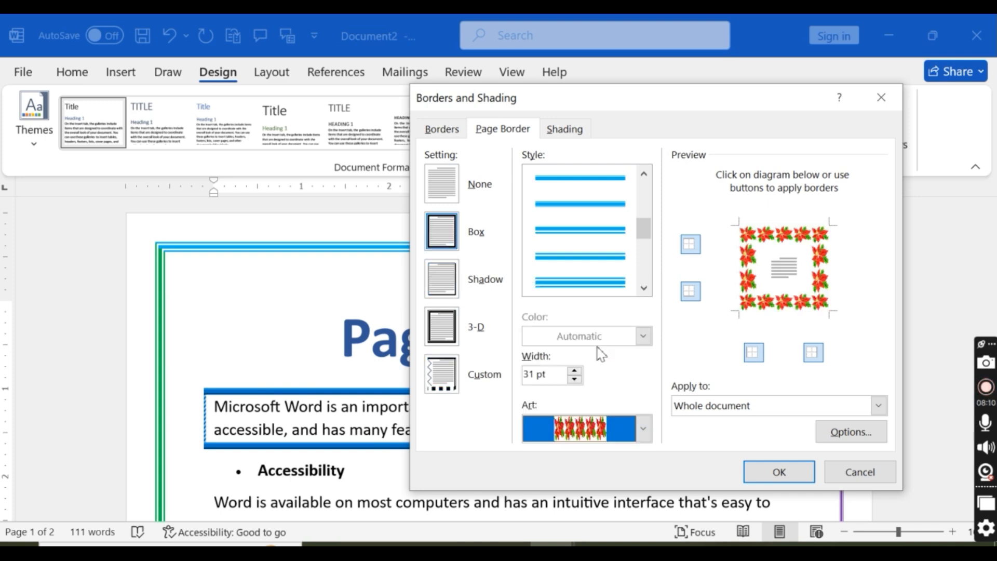
# Step: Try different widths for the flower art border and set it to 18 pt
pyautogui.click(575, 379)
pyautogui.click(574, 379)
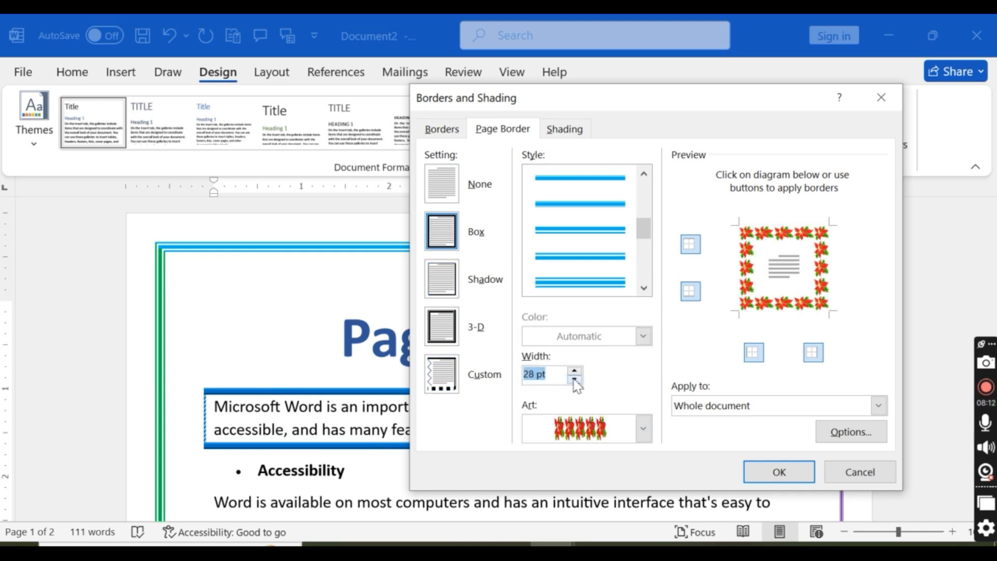
pyautogui.click(575, 379)
pyautogui.click(575, 380)
pyautogui.click(575, 380)
pyautogui.click(575, 380)
pyautogui.click(574, 379)
pyautogui.click(574, 380)
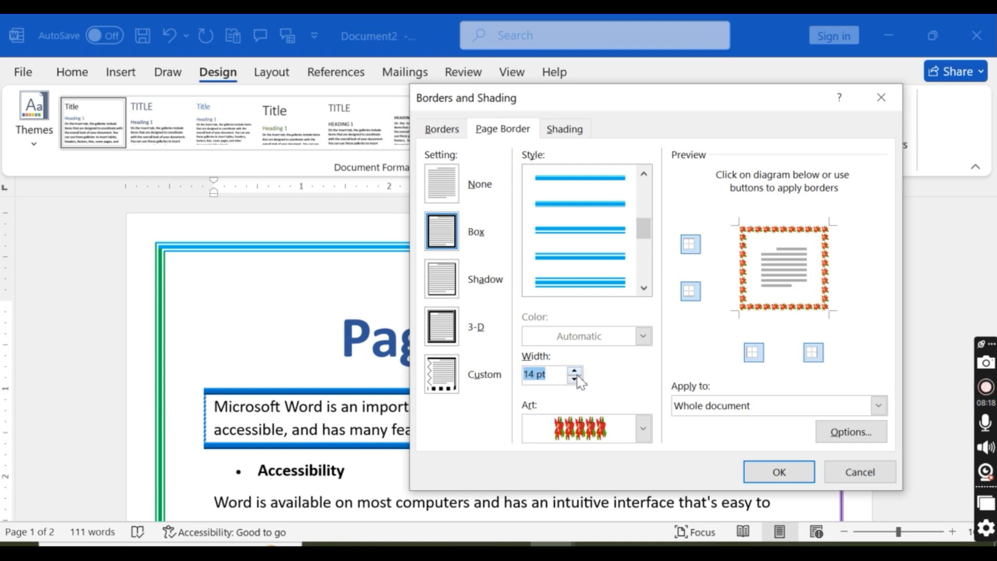
pyautogui.click(574, 372)
pyautogui.click(574, 372)
pyautogui.click(575, 372)
pyautogui.click(574, 372)
pyautogui.click(575, 372)
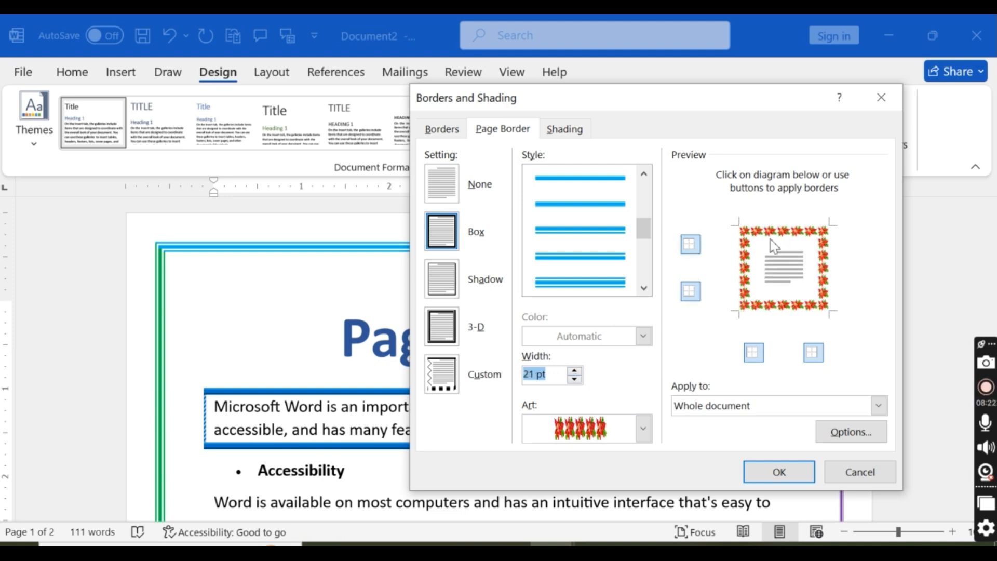
pyautogui.click(574, 380)
pyautogui.click(575, 379)
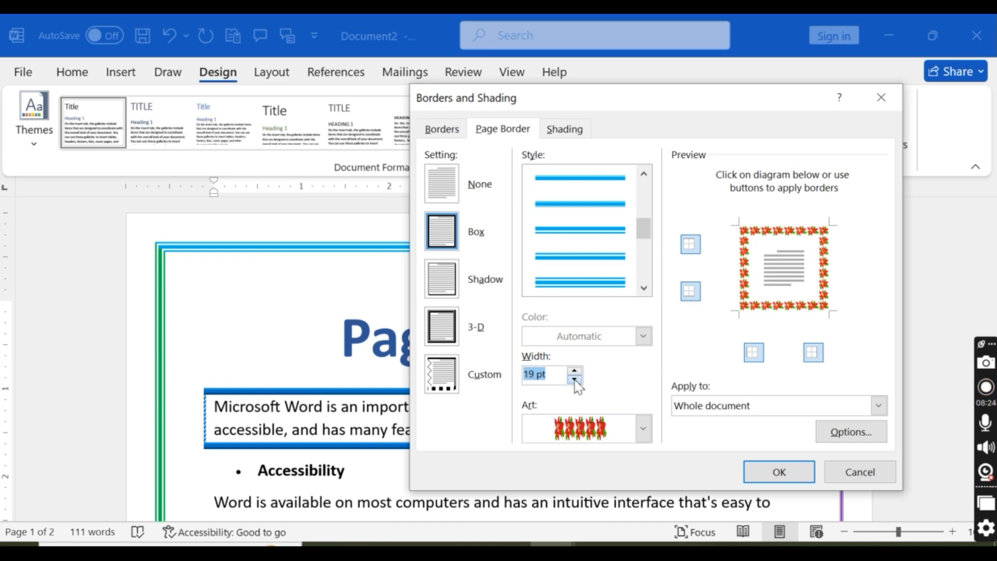
# Step: Apply the flower art border to the whole document and check it on both pages
pyautogui.click(768, 474)
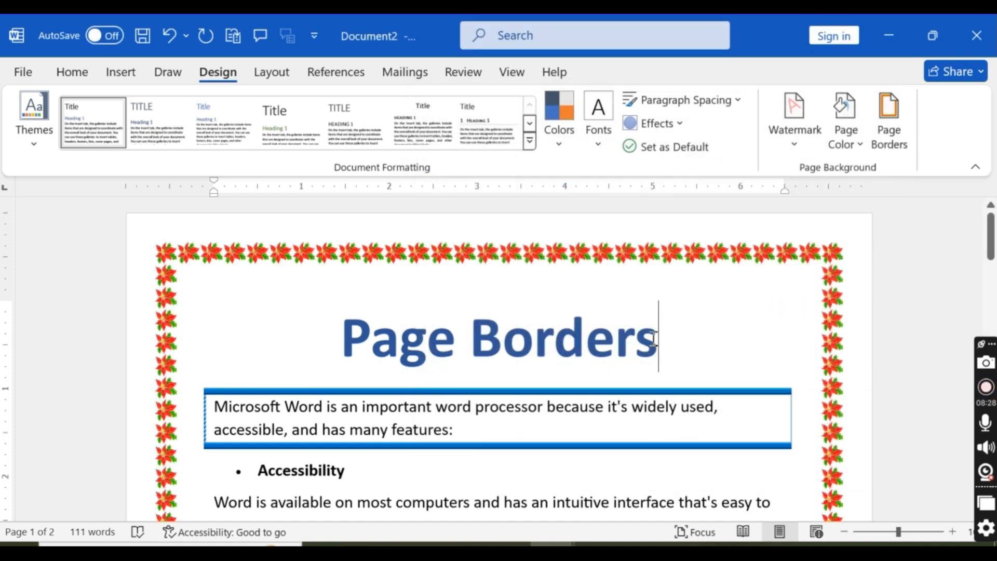
pyautogui.scroll(-15, 657, 345)
pyautogui.scroll(-8, 665, 349)
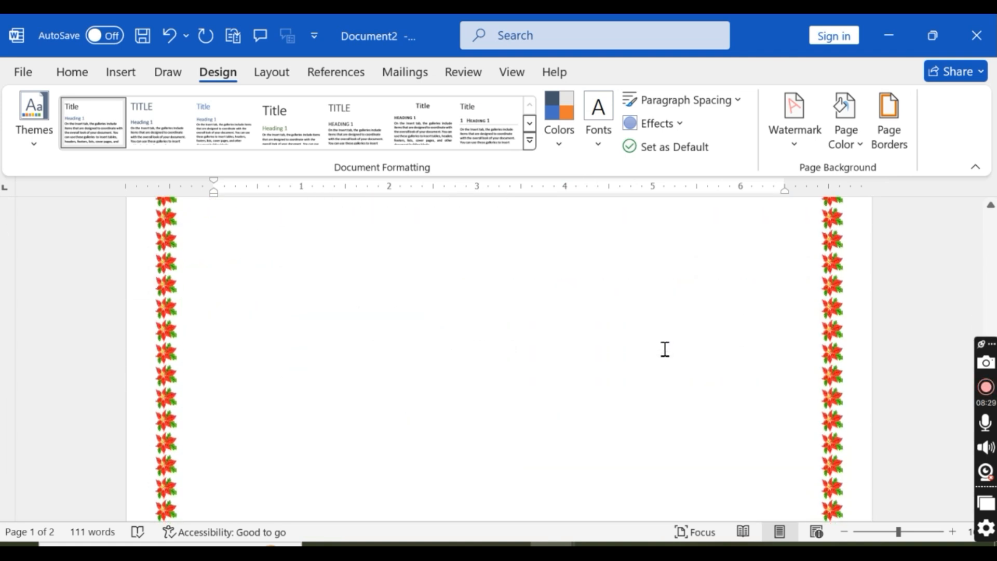
pyautogui.scroll(8, 664, 349)
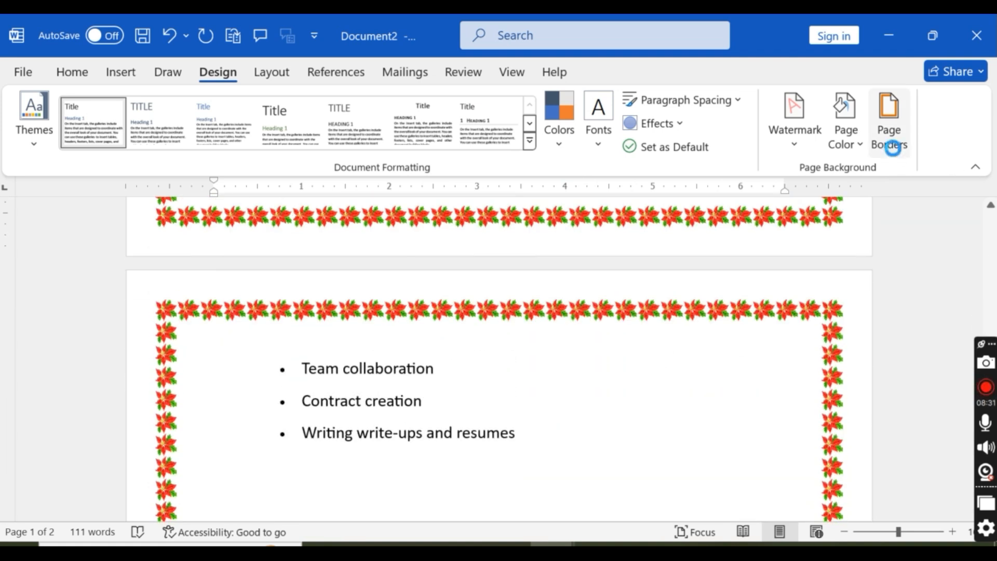
# Step: Open the shading settings for the title paragraph and choose a light gold fill
pyautogui.click(889, 136)
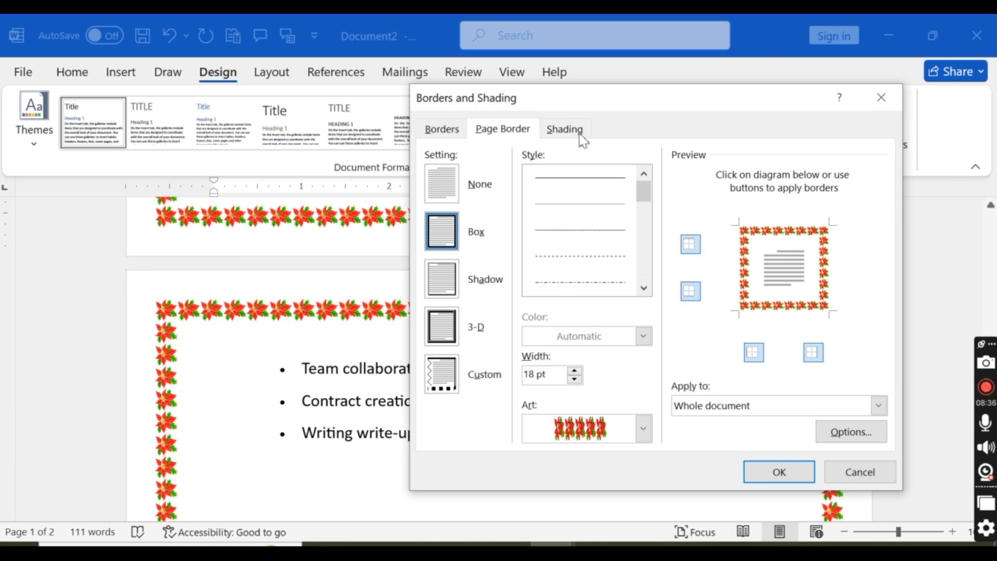
pyautogui.click(565, 129)
pyautogui.click(532, 178)
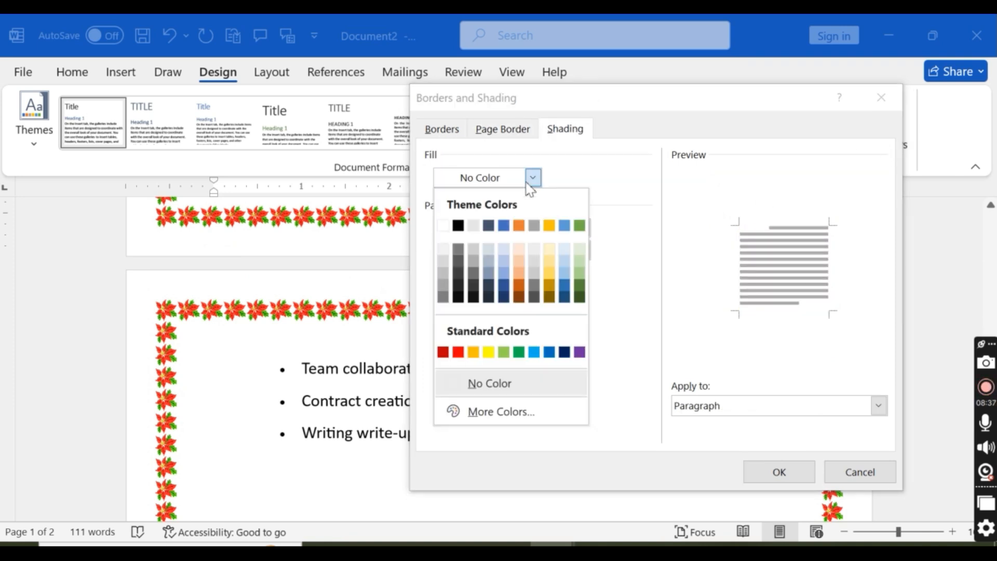
pyautogui.click(548, 273)
# Step: Give the title's shading a 10% pattern style in green
pyautogui.click(581, 228)
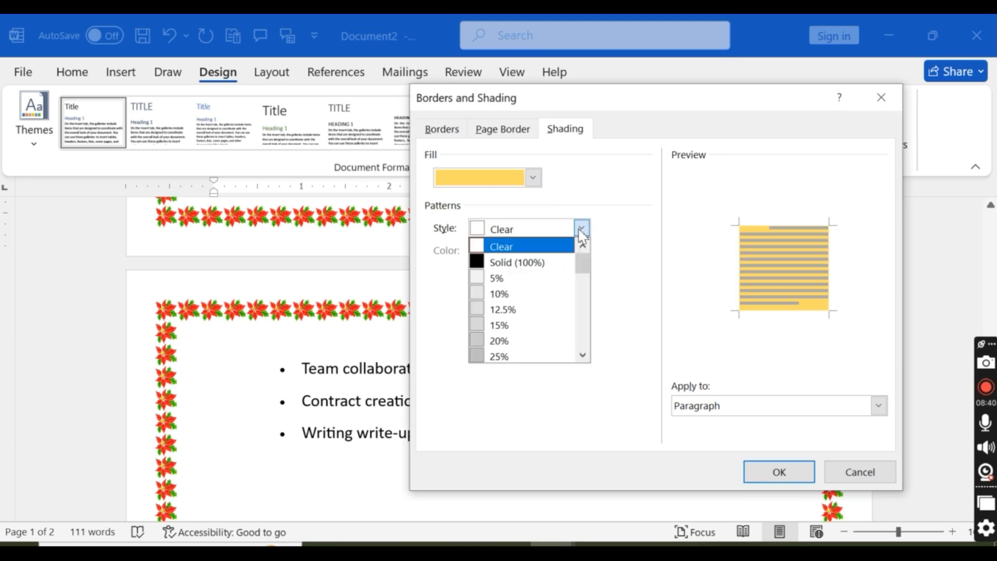
pyautogui.click(524, 297)
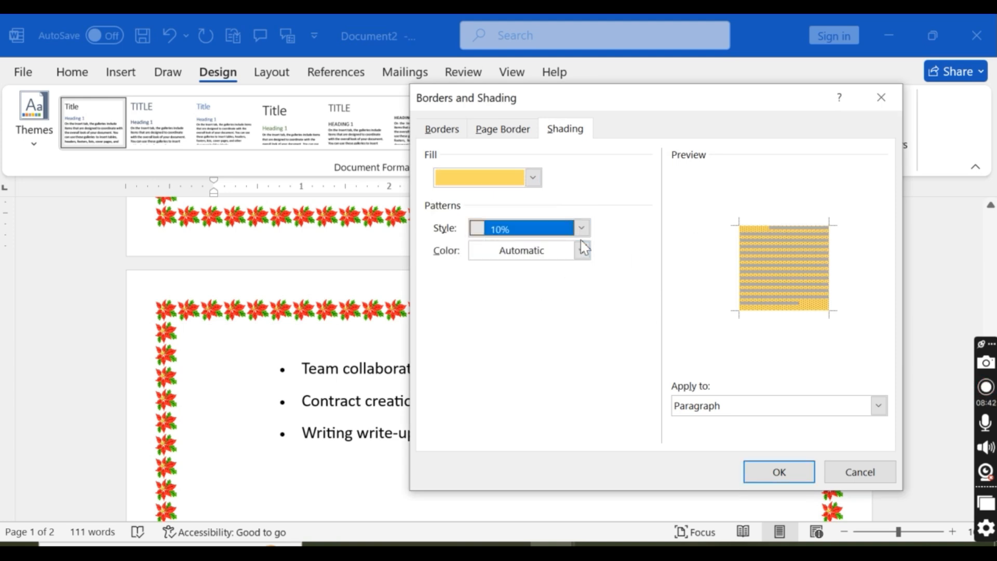
pyautogui.click(581, 250)
pyautogui.click(615, 327)
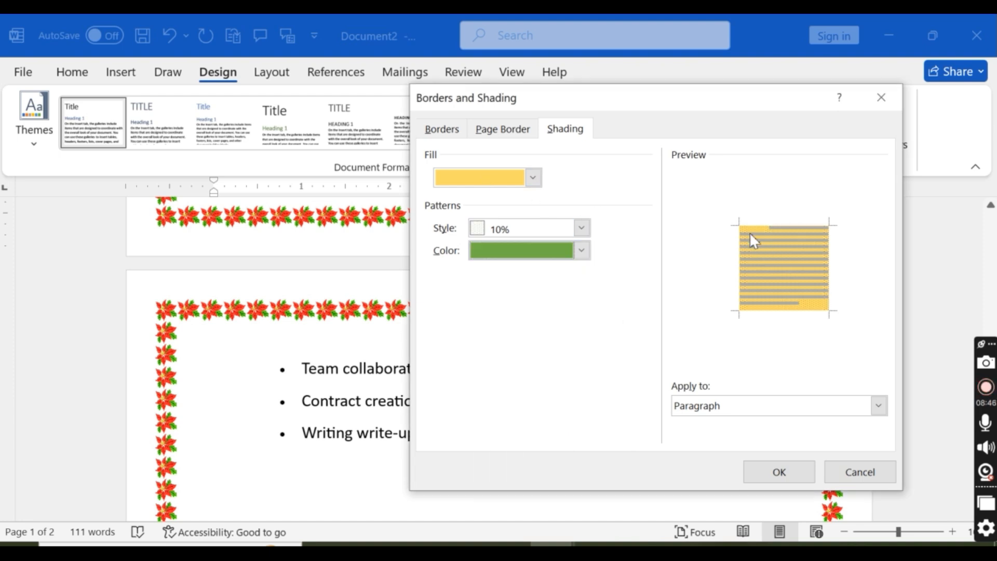
# Step: Try the 20% shading pattern and set the pattern style to 37.5%
pyautogui.click(581, 228)
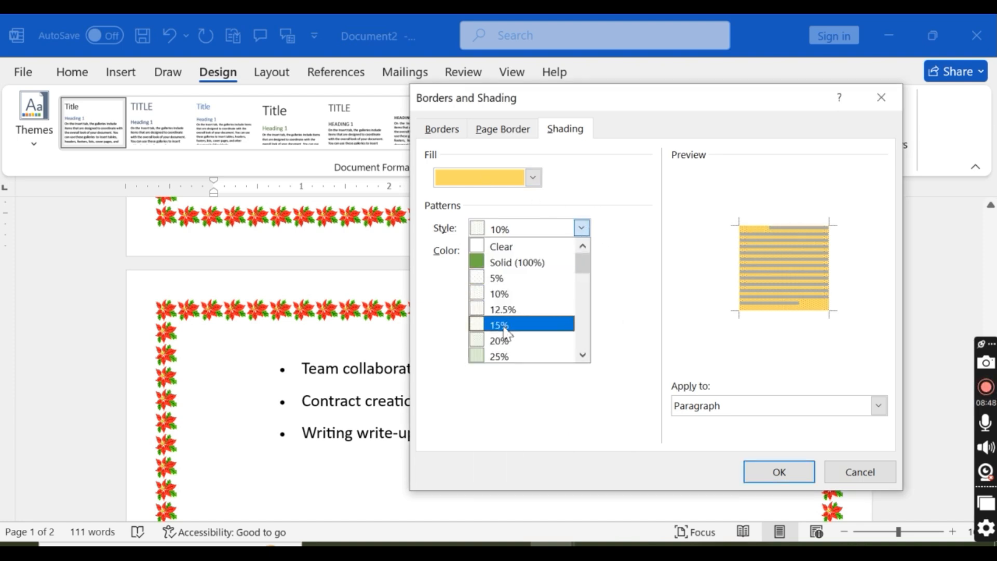
pyautogui.click(514, 341)
pyautogui.click(581, 227)
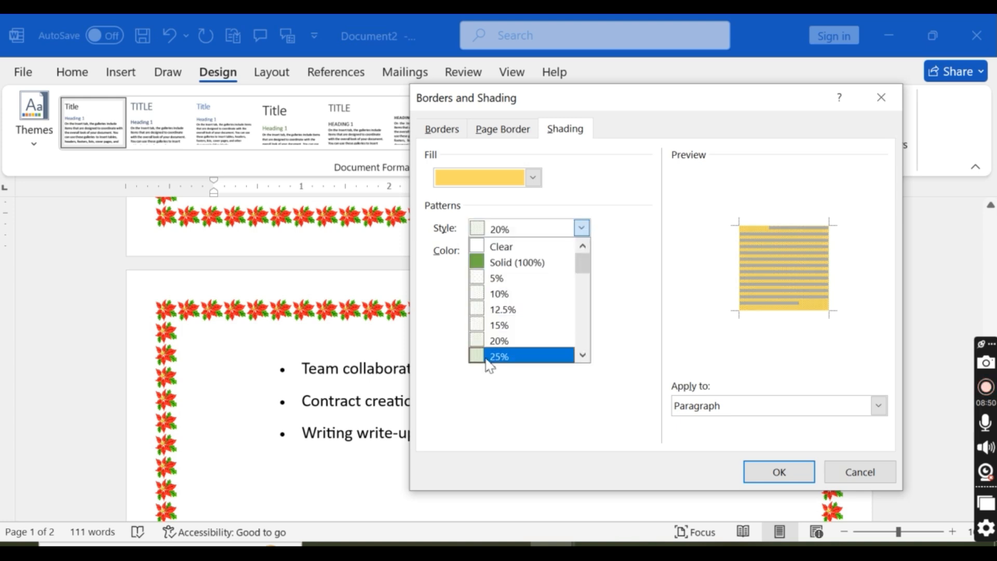
pyautogui.scroll(-2, 488, 358)
pyautogui.click(510, 342)
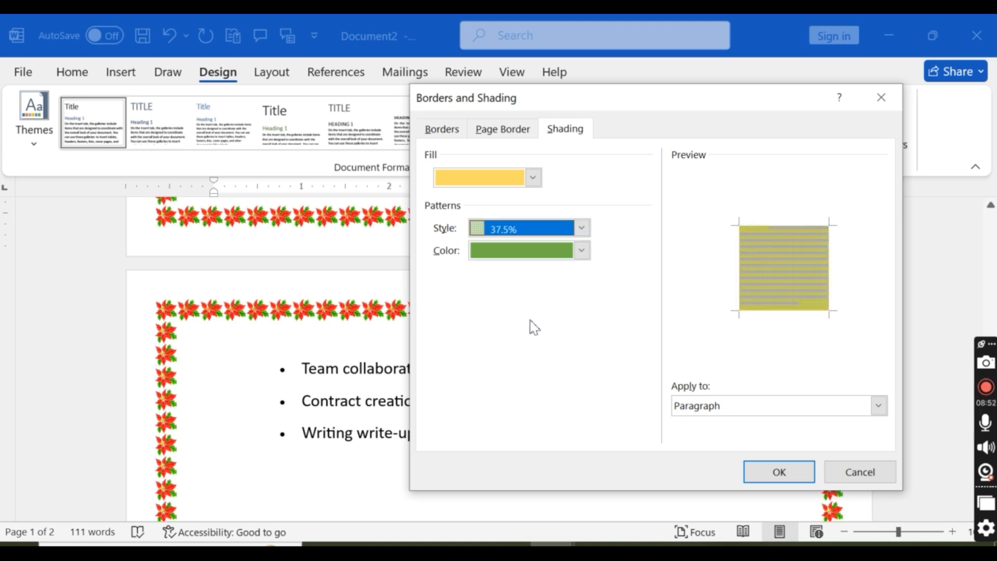
# Step: Set the shading's pattern colour to yellow and its fill colour to dark green
pyautogui.click(586, 255)
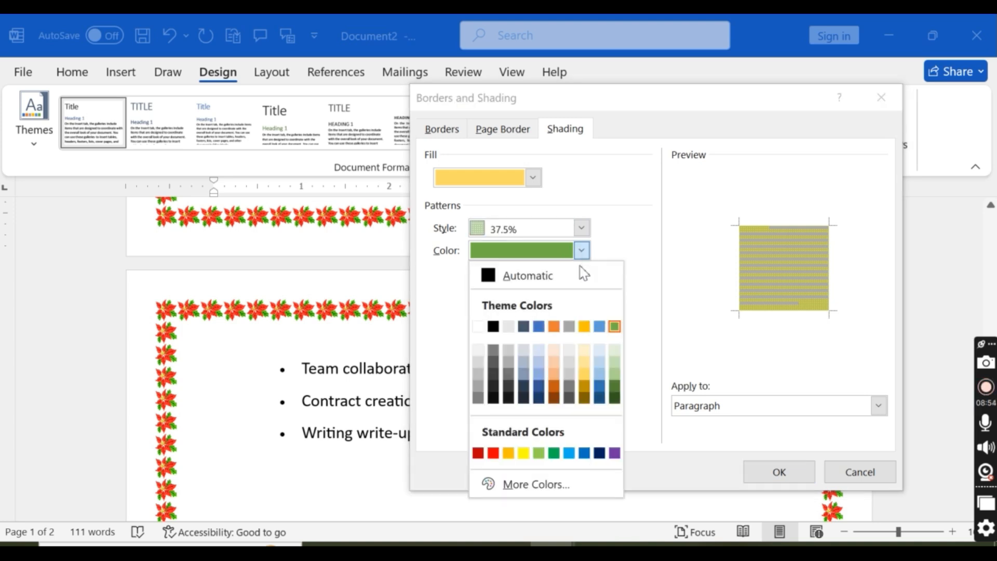
pyautogui.click(524, 453)
pyautogui.click(534, 179)
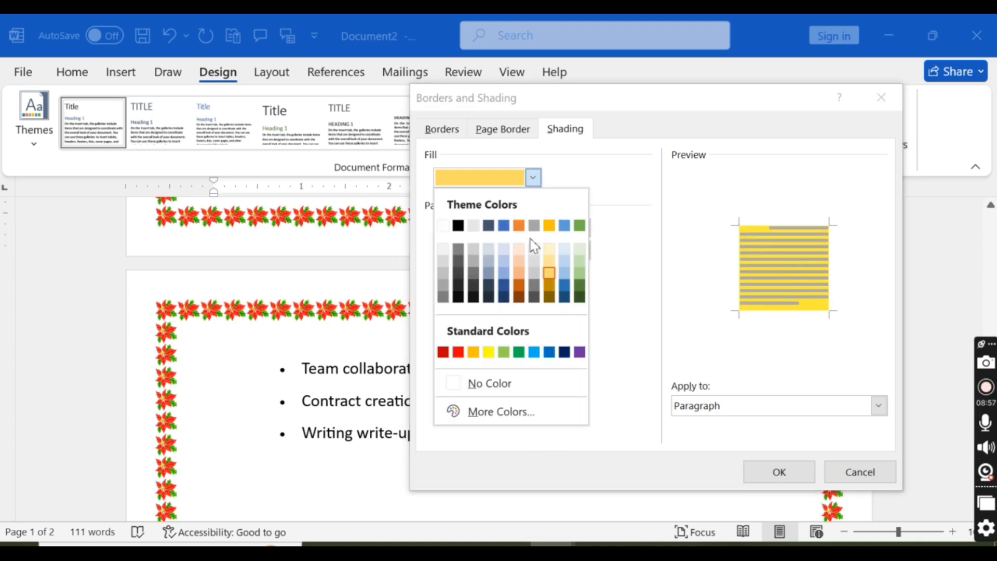
pyautogui.click(580, 298)
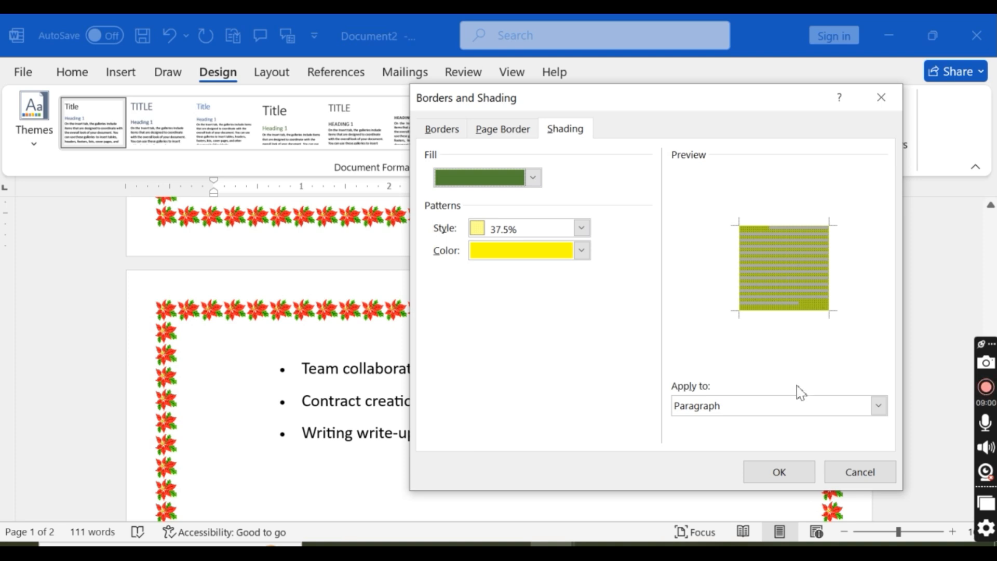
# Step: Apply the shading to the title paragraph only and check the document on both pages
pyautogui.click(706, 410)
pyautogui.click(723, 418)
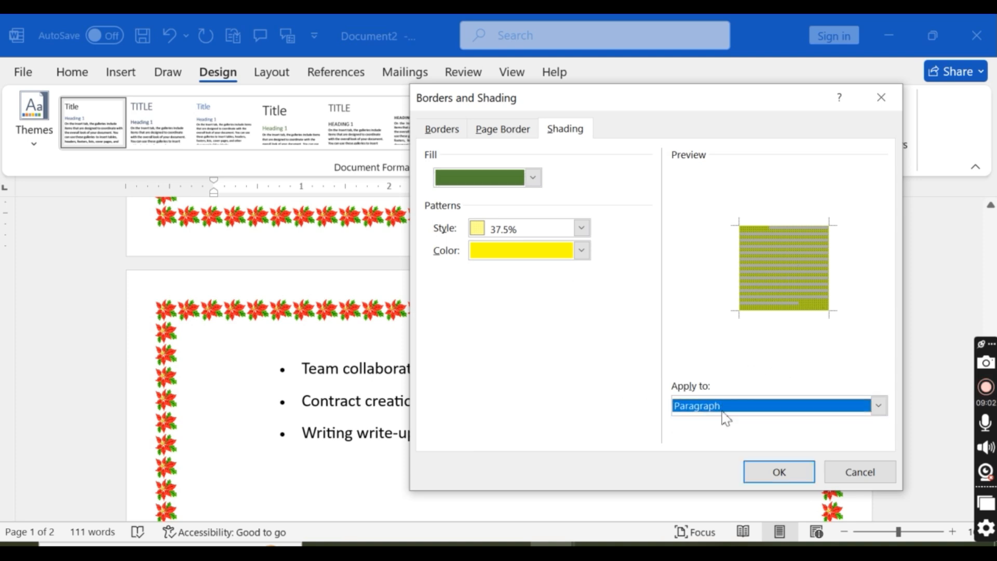
pyautogui.click(746, 473)
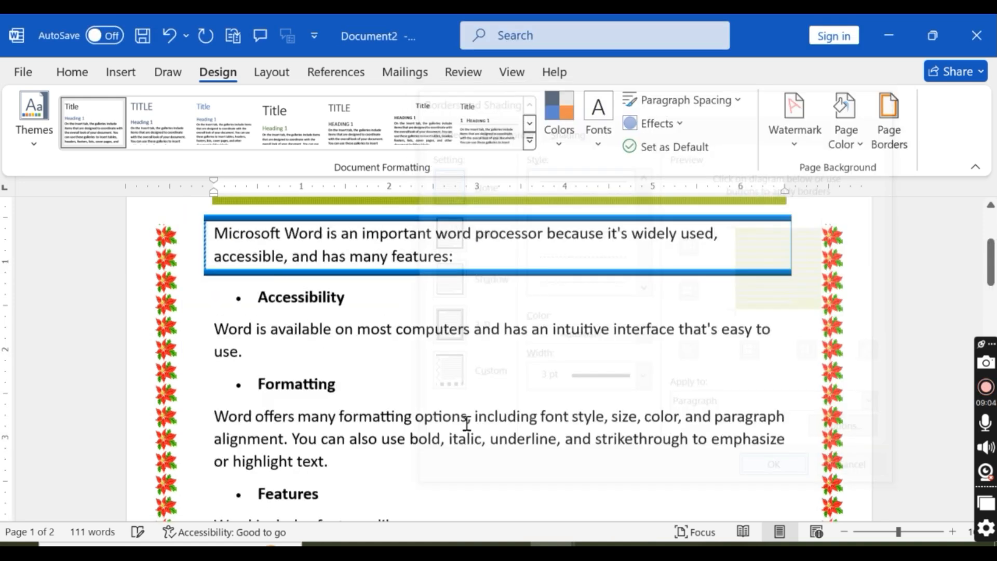
pyautogui.scroll(3, 280, 318)
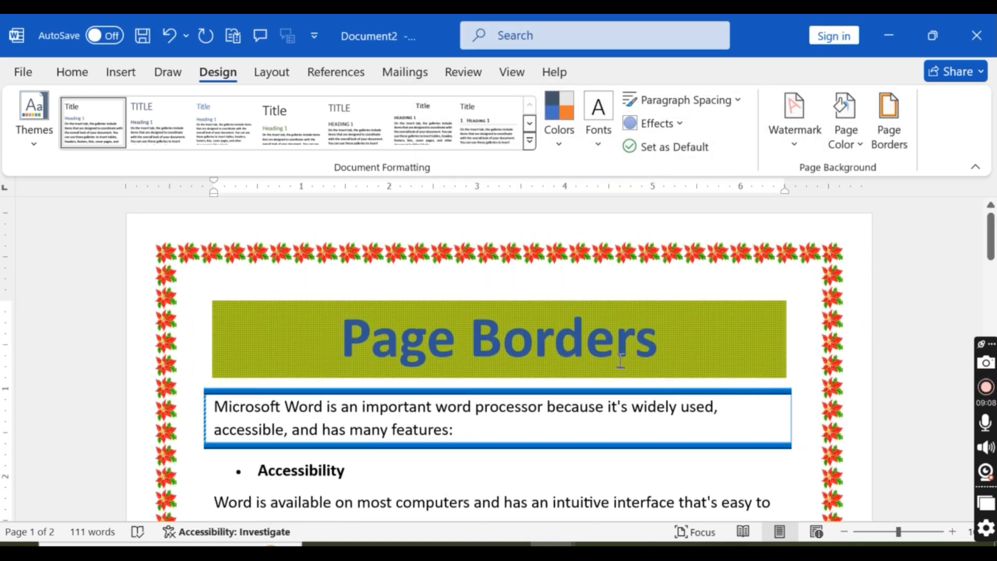
pyautogui.scroll(-3, 727, 340)
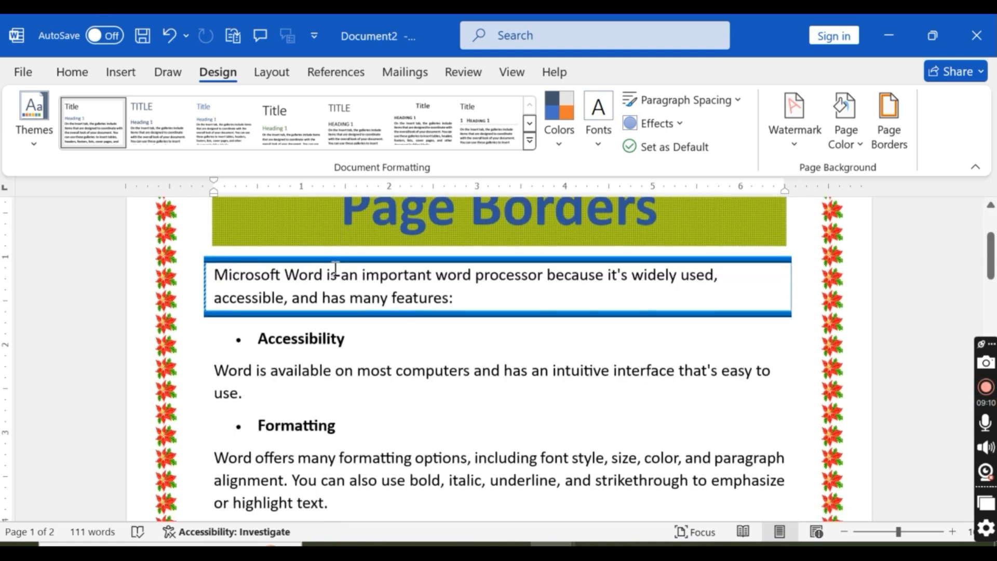
pyautogui.scroll(3, 301, 265)
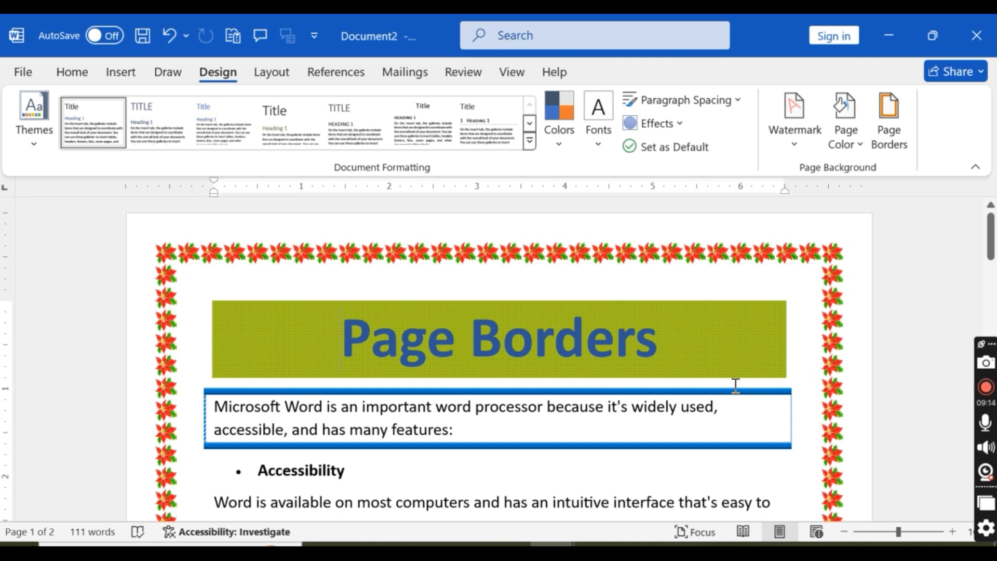
pyautogui.scroll(-15, 727, 350)
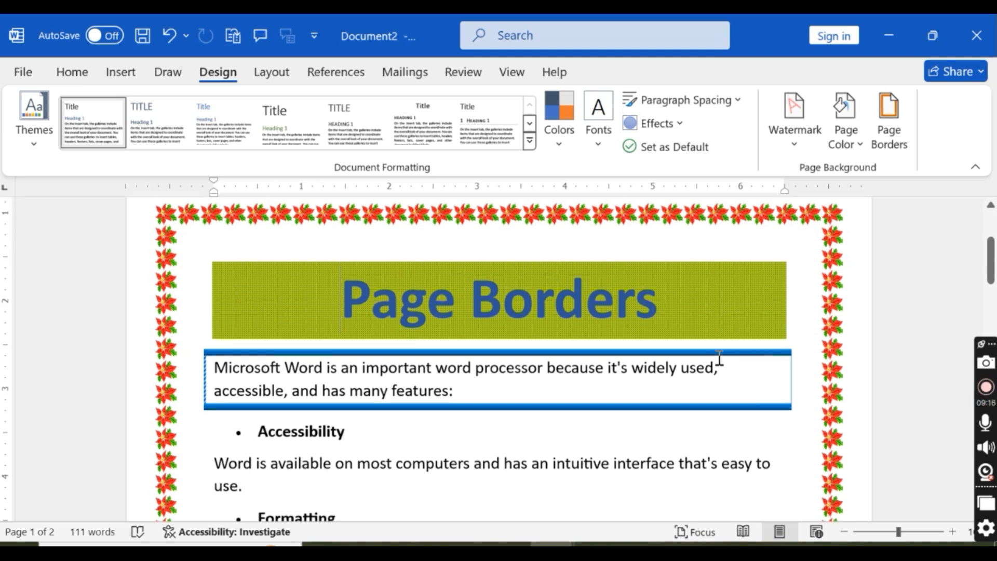
pyautogui.scroll(-2, 344, 445)
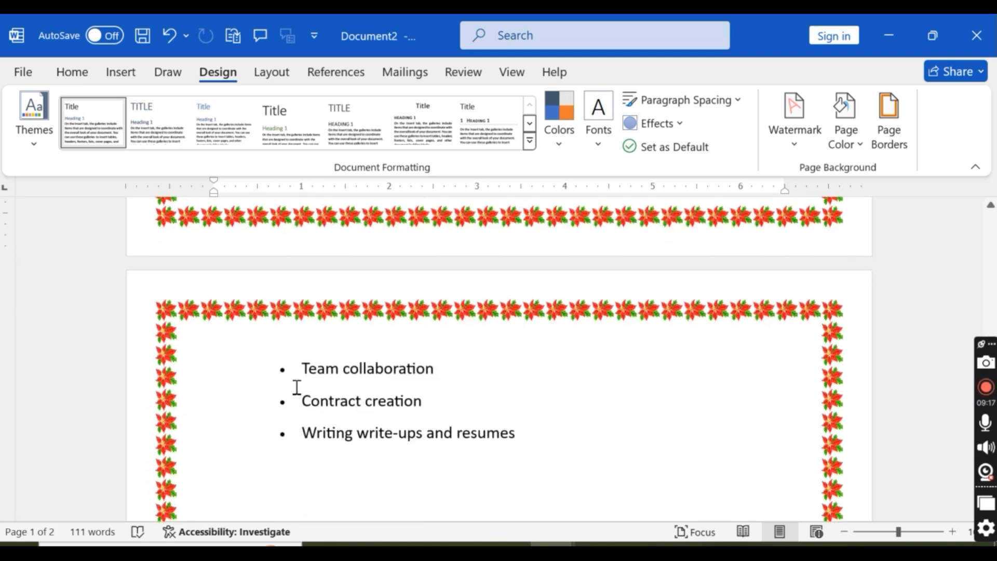
# Step: Select the "Uses" heading and choose dark green as its paragraph shading fill
pyautogui.scroll(5, 313, 385)
pyautogui.click(283, 350)
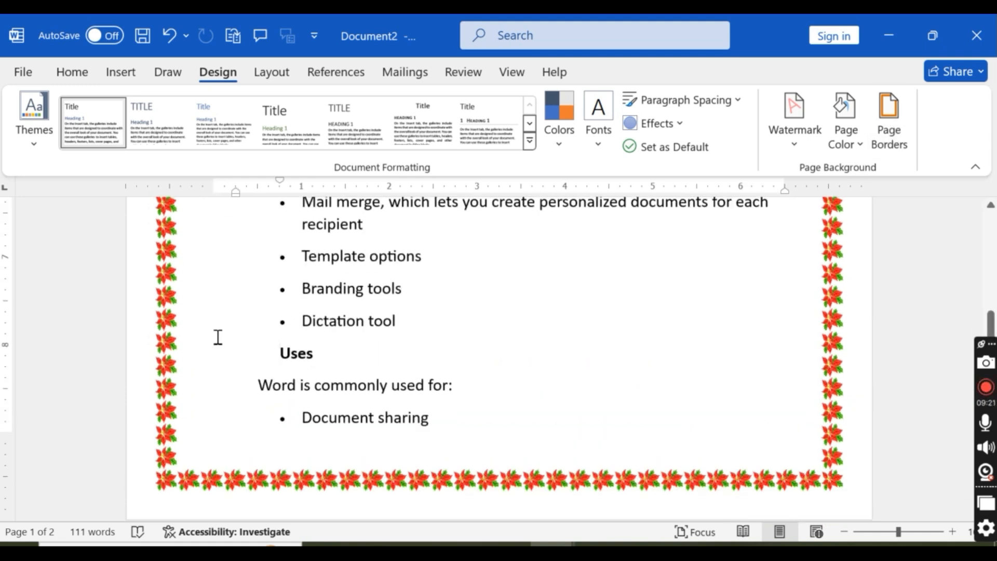
pyautogui.doubleClick(345, 353)
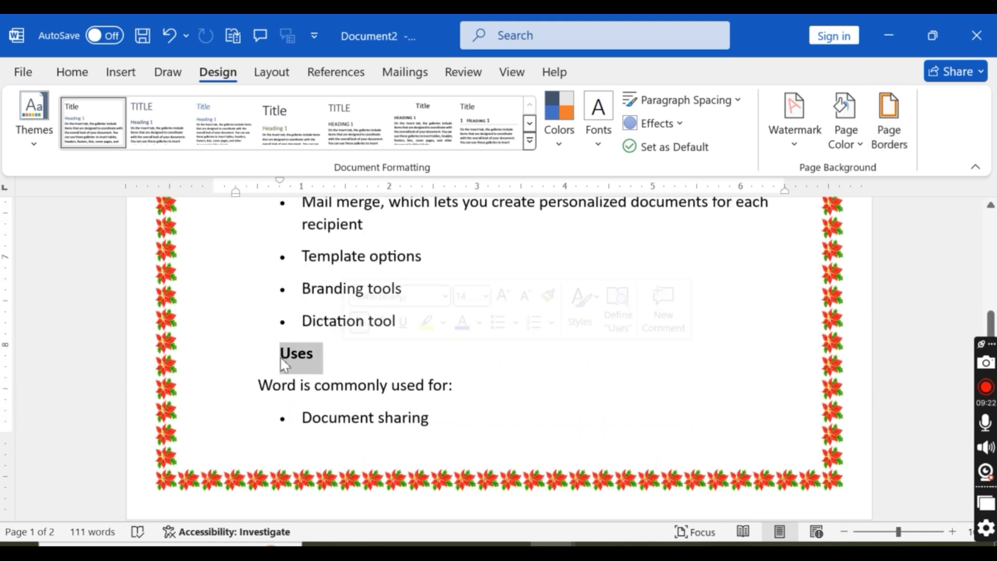
pyautogui.click(891, 131)
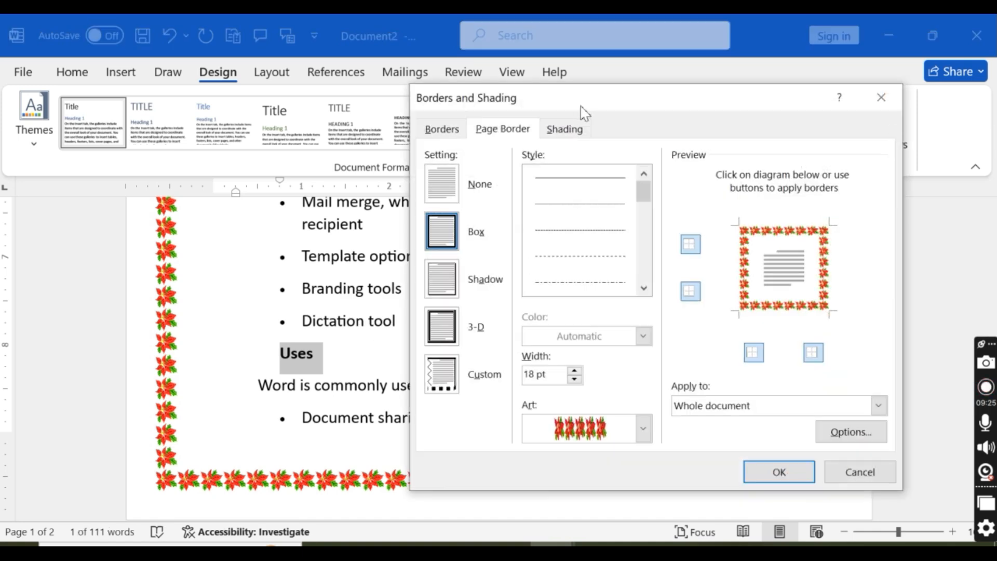
pyautogui.click(580, 131)
pyautogui.click(533, 178)
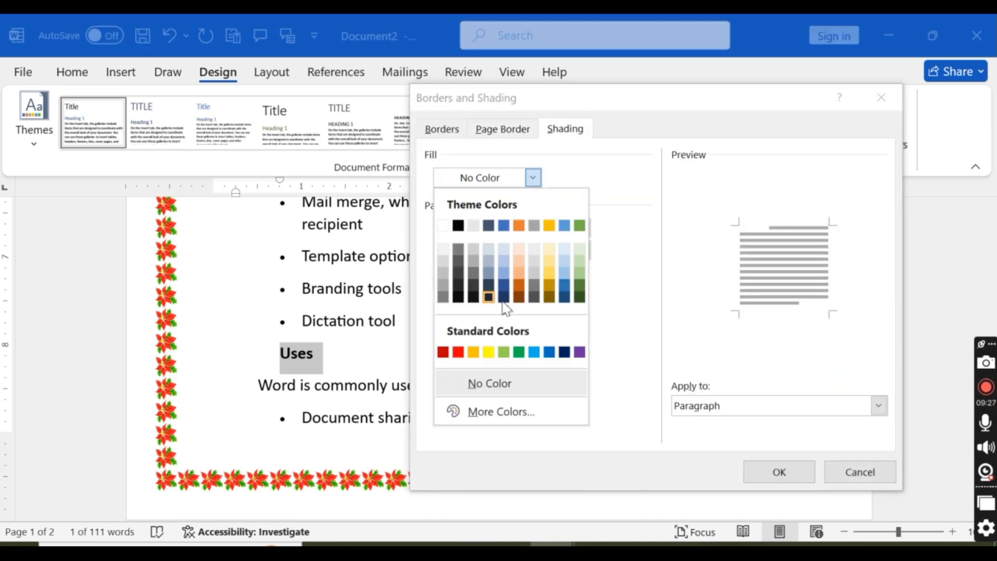
pyautogui.click(580, 297)
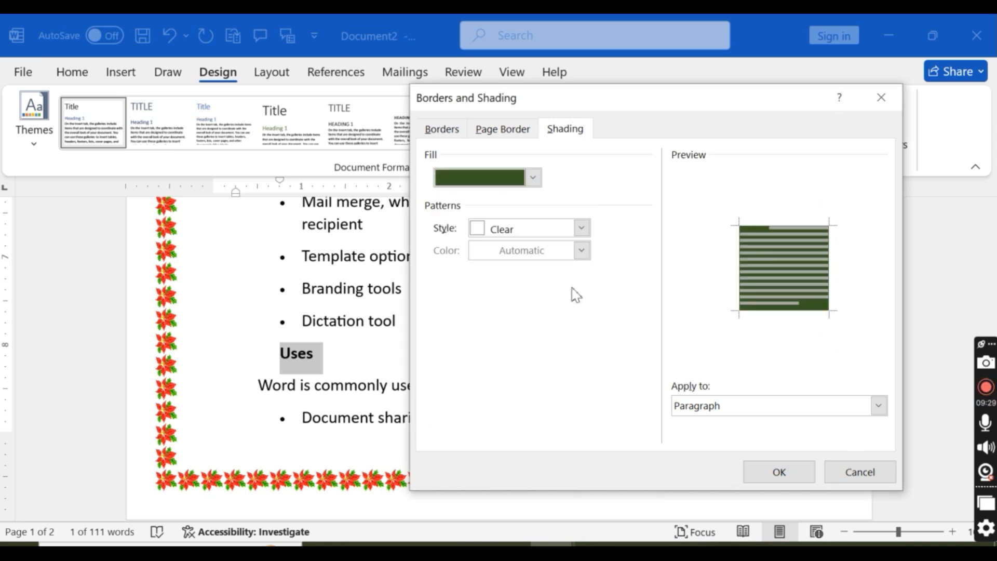
# Step: Set the heading's shading pattern to 25% in yellow and apply it to the paragraph
pyautogui.click(582, 229)
pyautogui.click(530, 356)
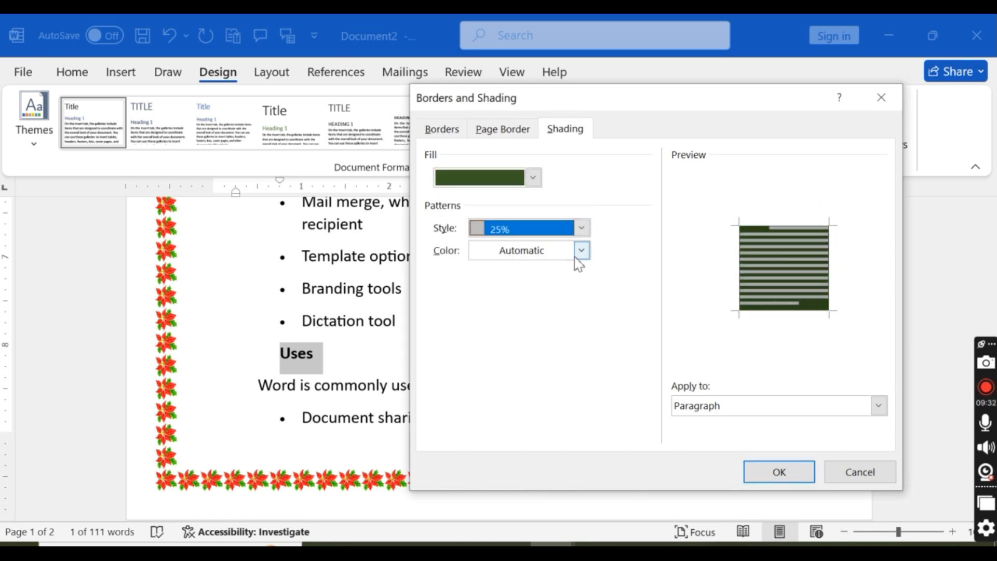
pyautogui.click(577, 256)
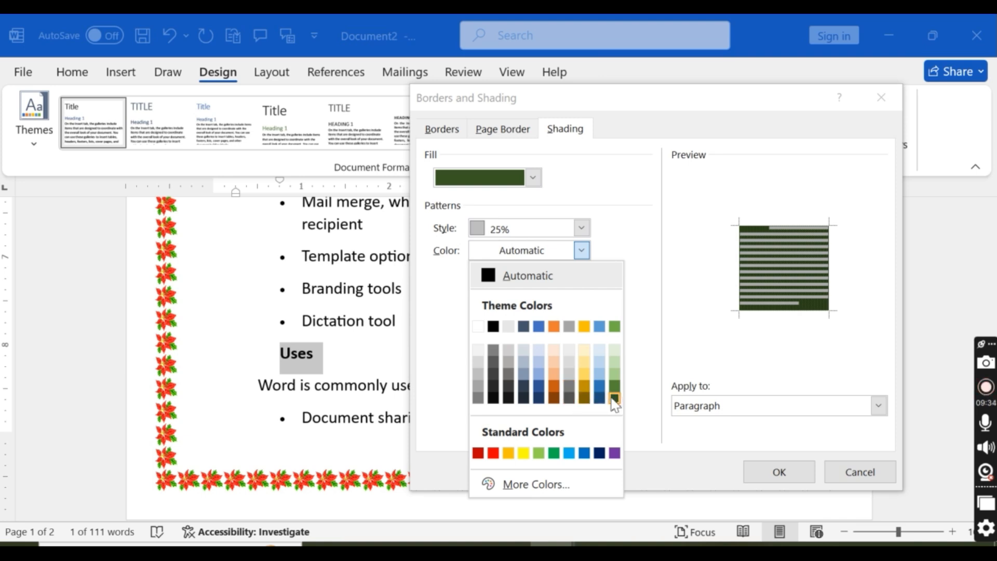
pyautogui.click(524, 453)
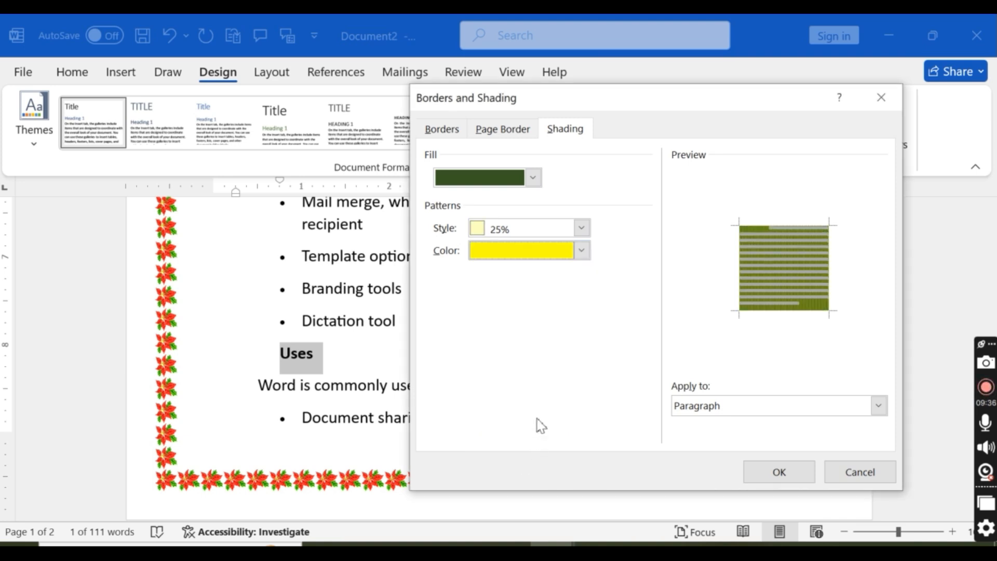
pyautogui.click(778, 472)
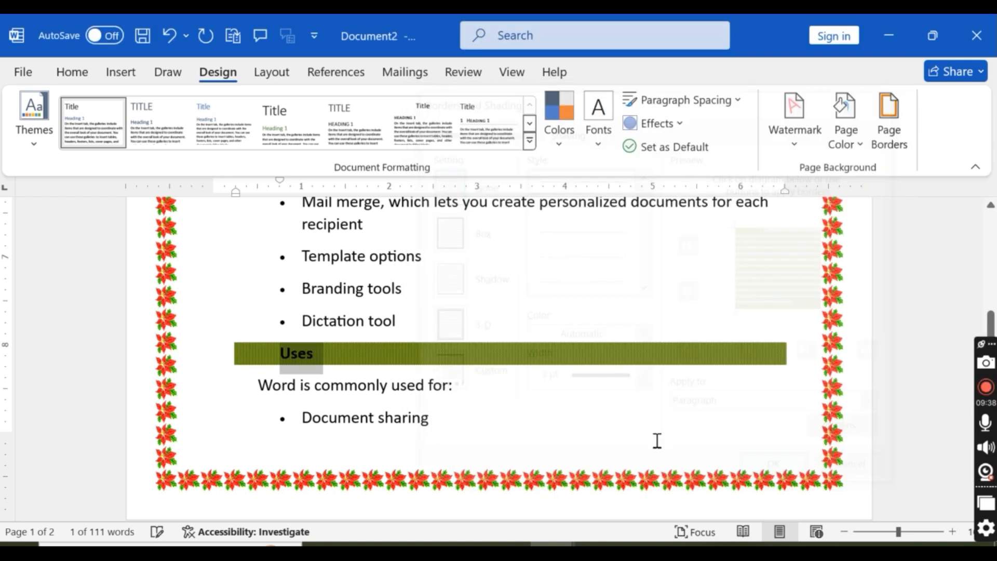
pyautogui.click(575, 415)
# Step: Remove the red flower art page border from the whole document
pyautogui.scroll(5, 603, 437)
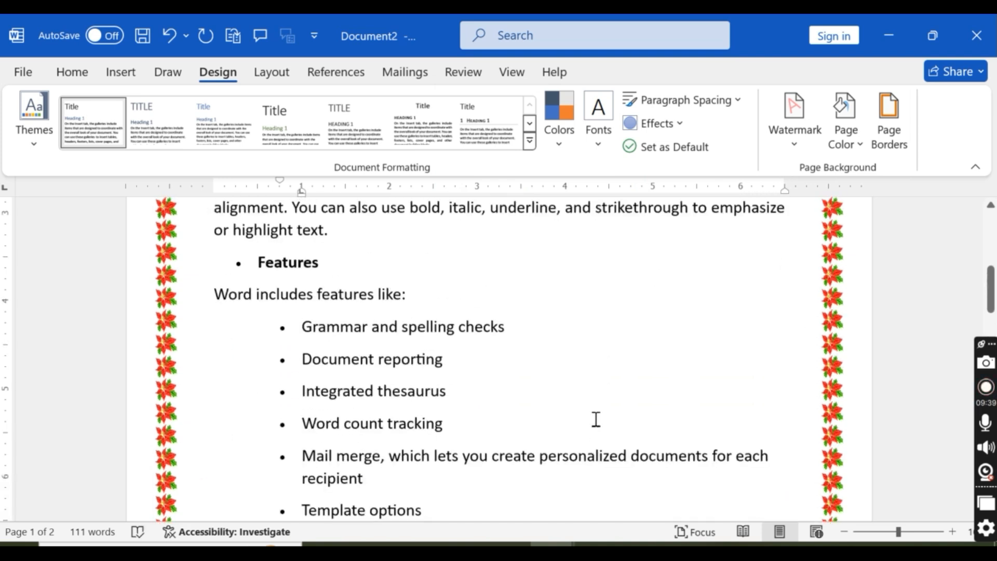
pyautogui.scroll(8, 597, 420)
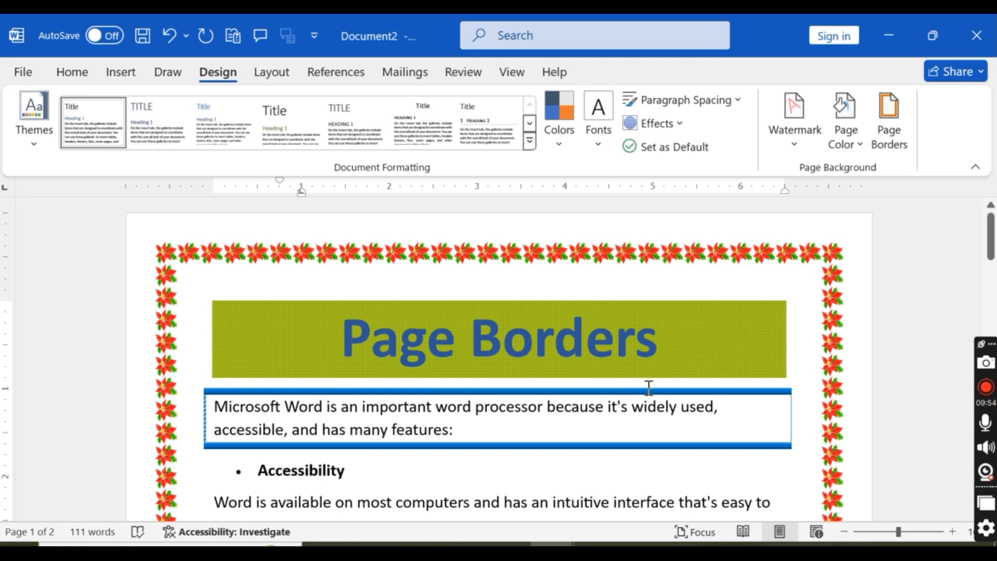
pyautogui.click(571, 487)
pyautogui.scroll(-3, 577, 480)
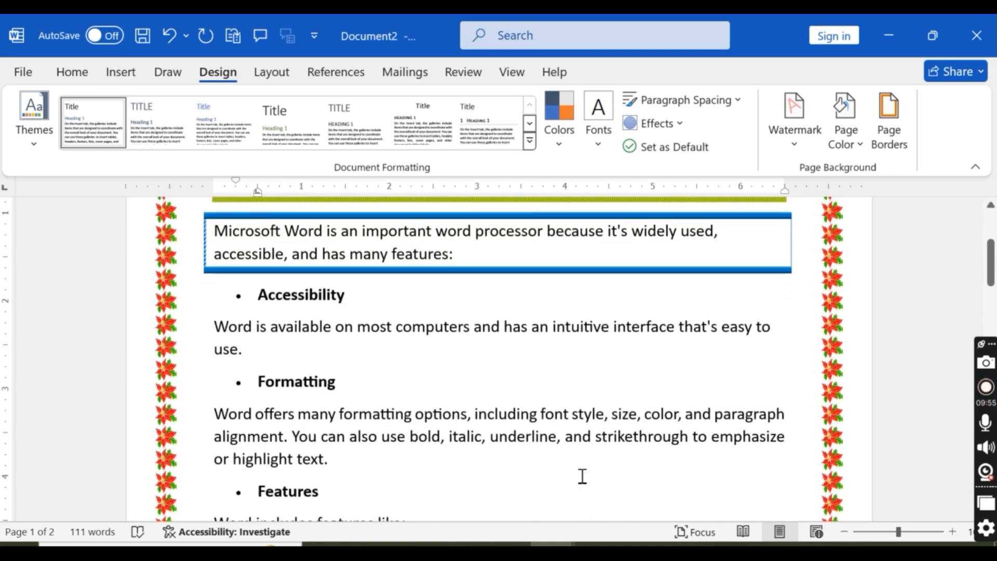
pyautogui.scroll(-1, 605, 469)
pyautogui.scroll(3, 604, 469)
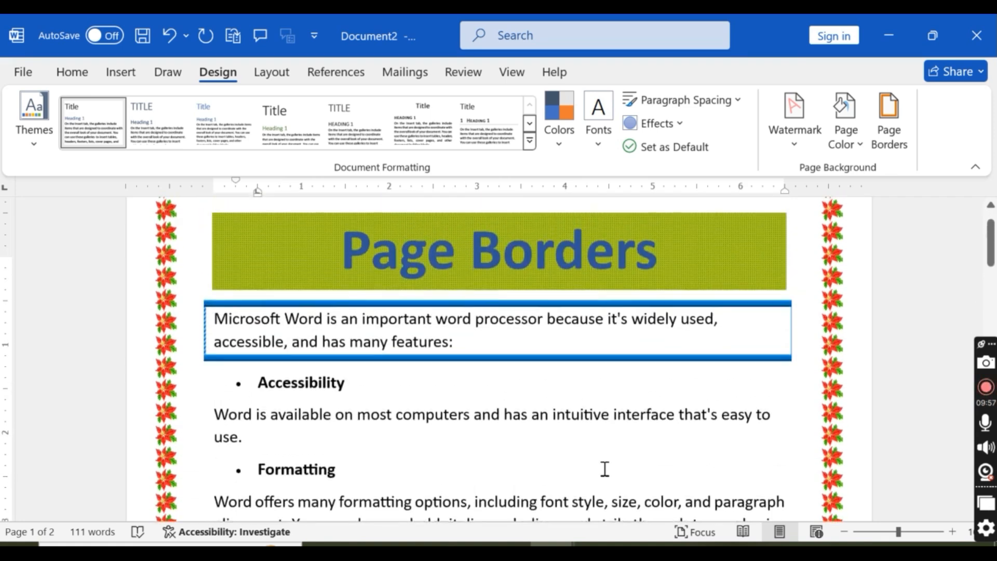
pyautogui.click(376, 308)
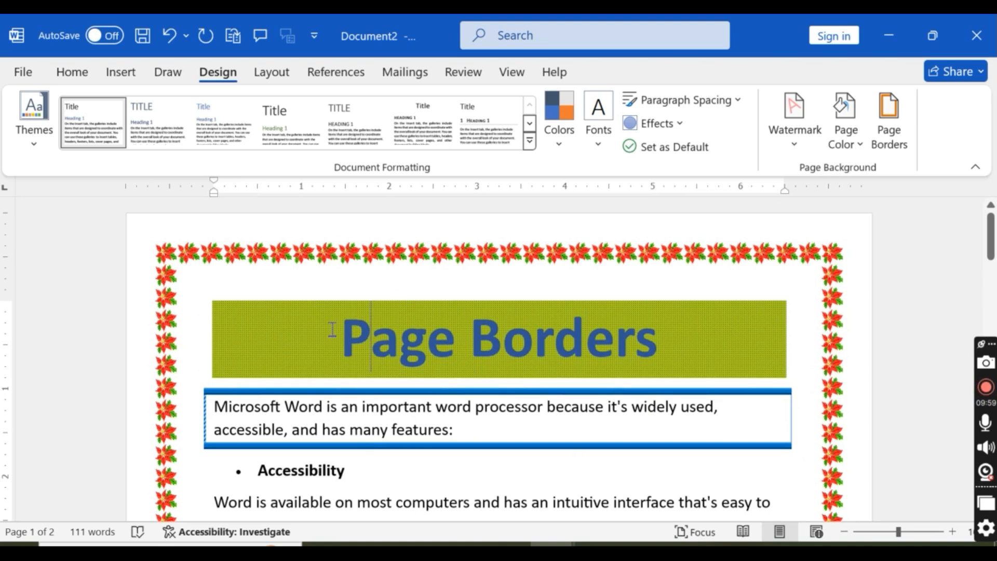
pyautogui.click(889, 127)
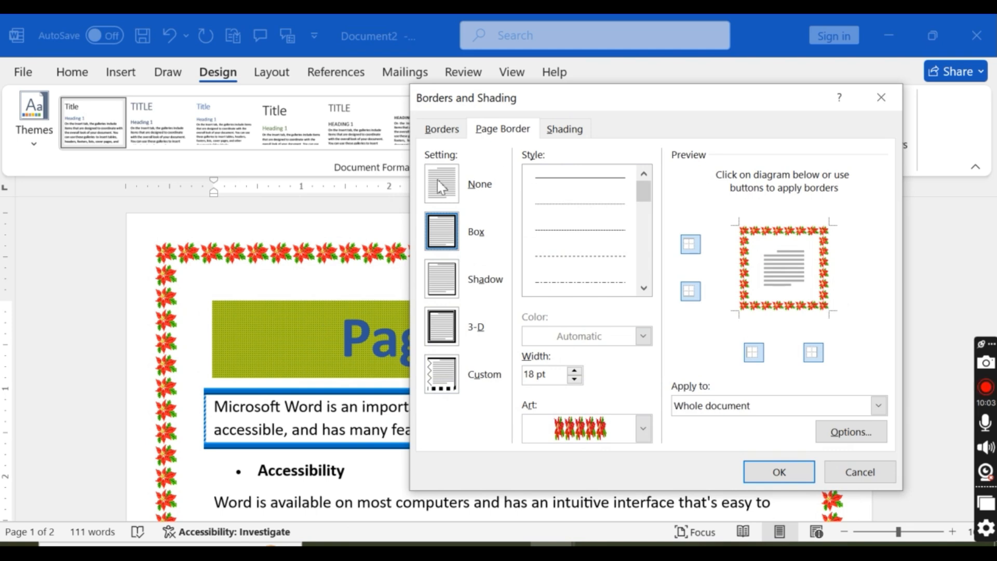
pyautogui.click(441, 130)
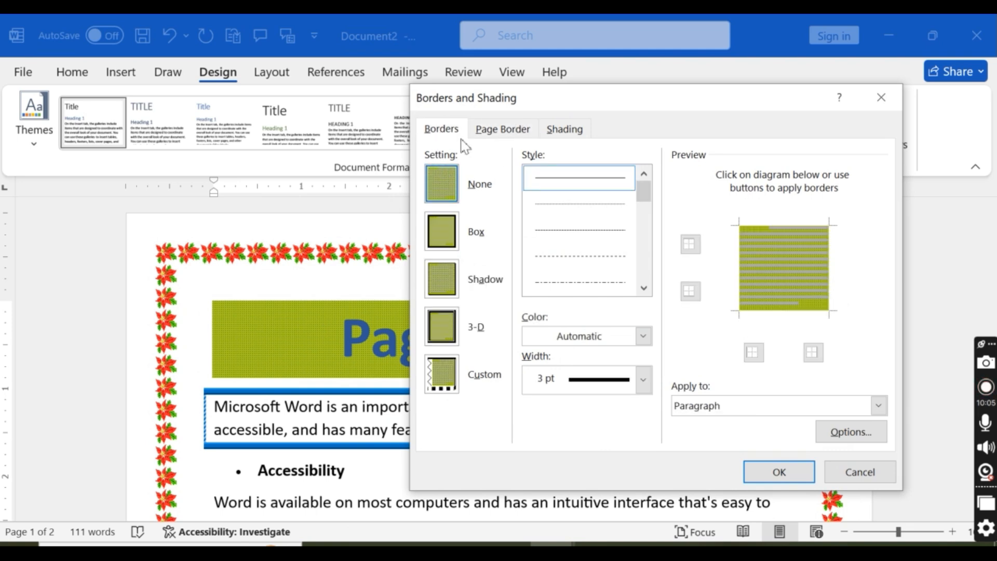
pyautogui.click(502, 129)
pyautogui.click(442, 183)
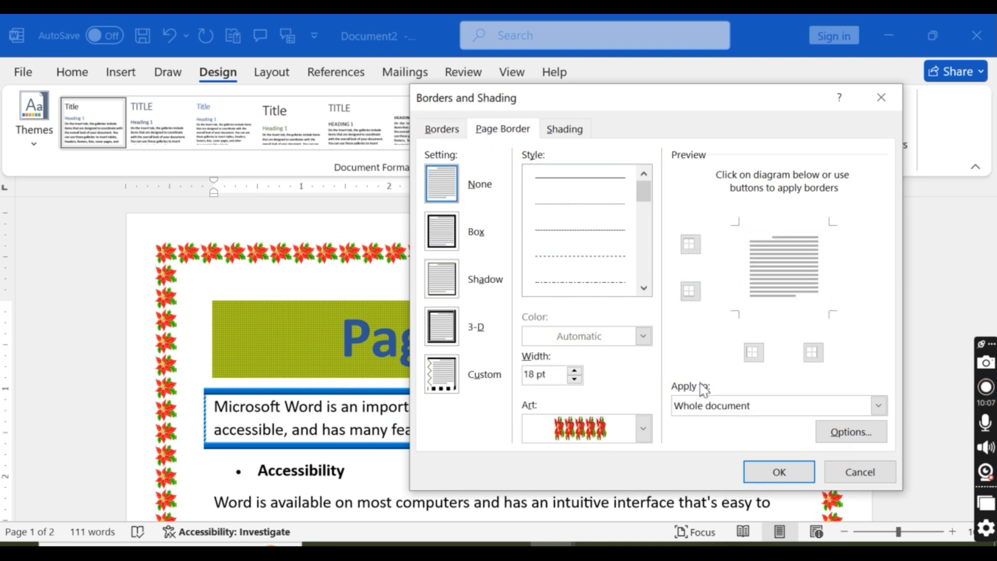
pyautogui.click(800, 471)
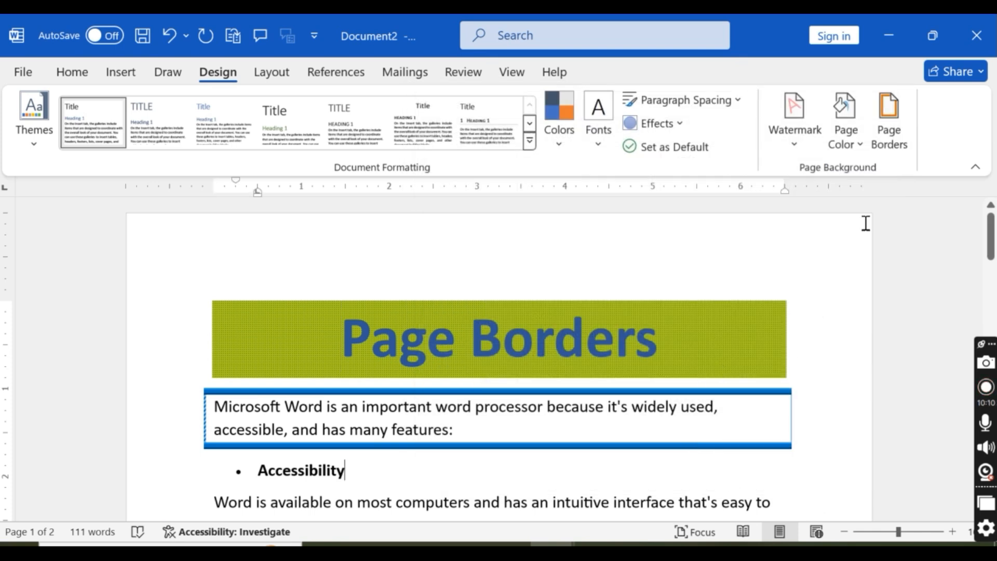
# Step: Add a box page border in the 3 pt thick-and-thin double-line style with automatic colour and check it along the first page
pyautogui.click(889, 120)
pyautogui.moveTo(644, 191); pyautogui.dragTo(644, 223)
pyautogui.click(579, 282)
pyautogui.click(768, 472)
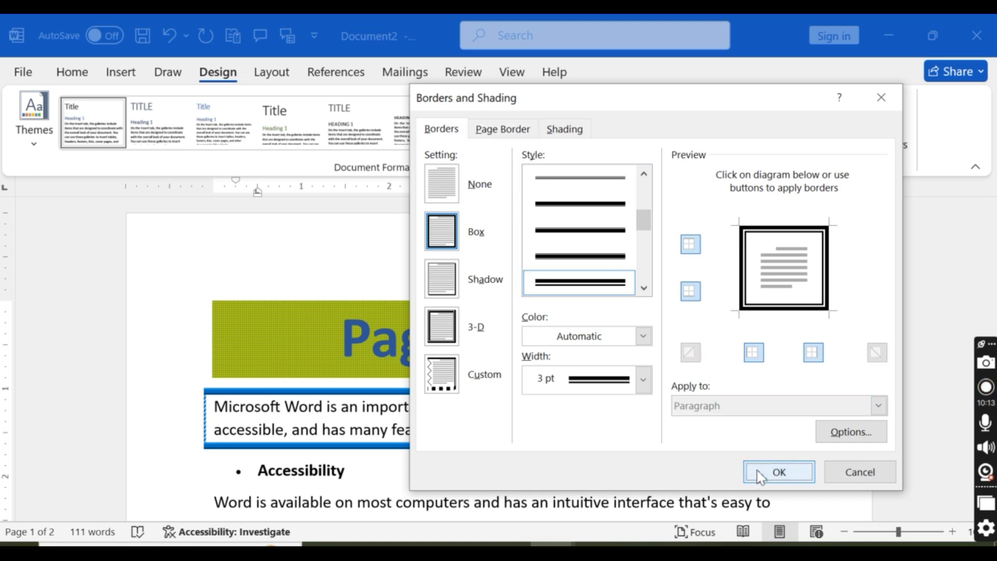
pyautogui.scroll(-4, 741, 475)
pyautogui.scroll(-5, 748, 488)
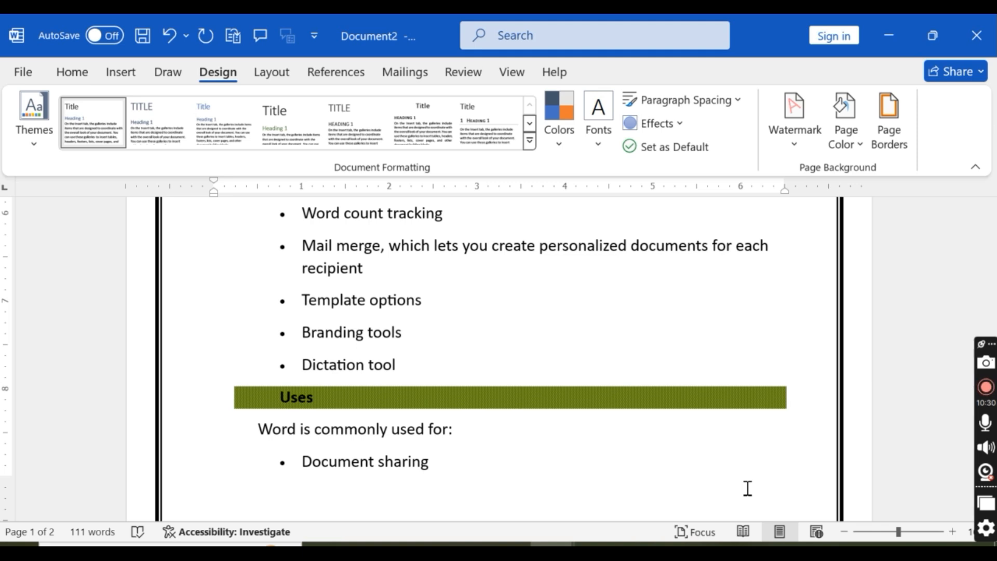
pyautogui.scroll(10, 670, 405)
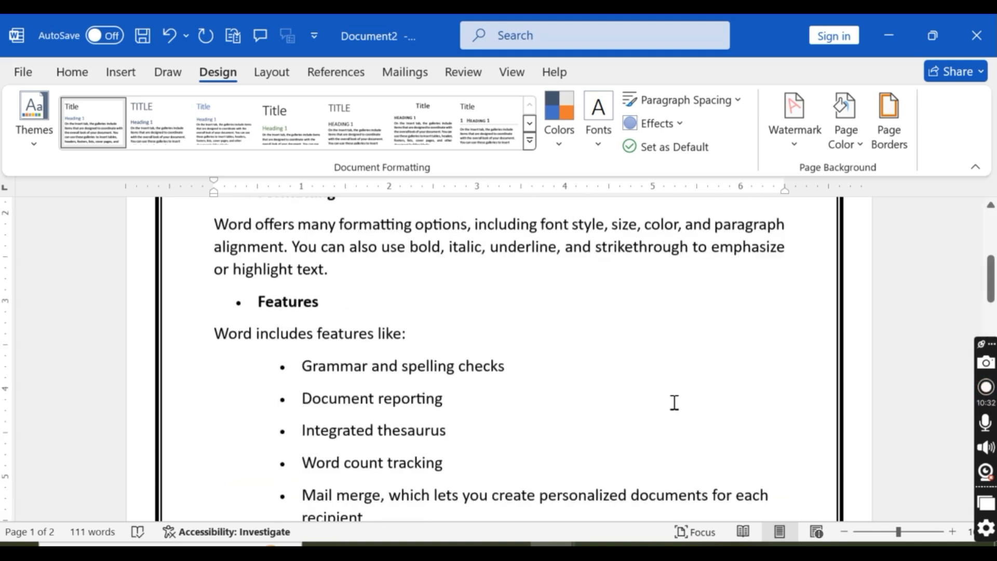
pyautogui.scroll(2, 675, 403)
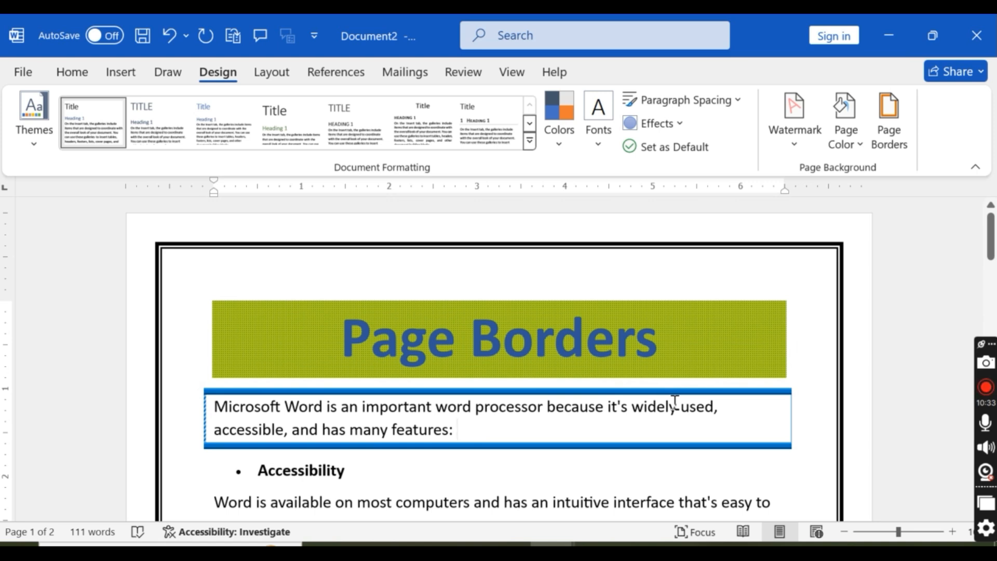